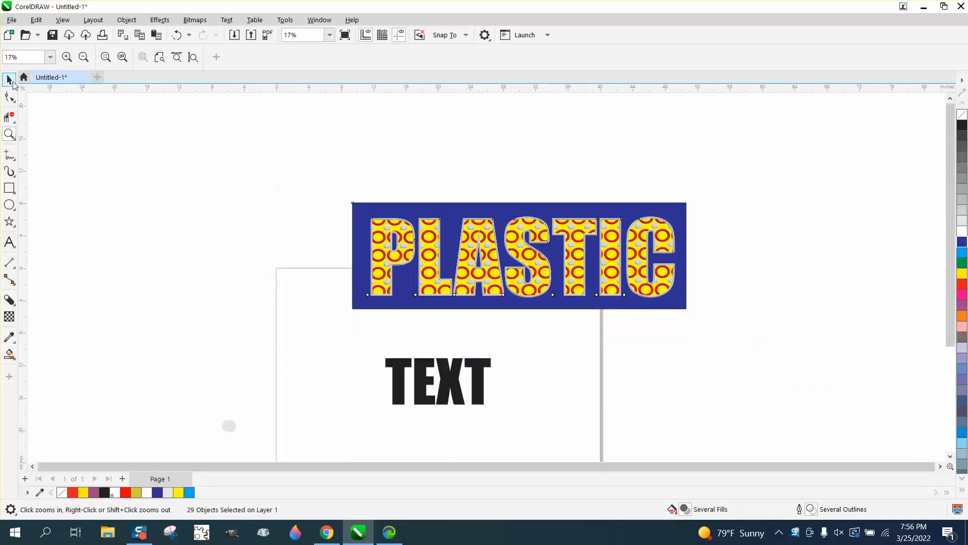
- Enlarge the word TEXT to about 22.5 inches wide and center it on the page
{"action": "left_click", "coordinate": [9, 79]}
{"action": "left_click", "coordinate": [486, 372]}
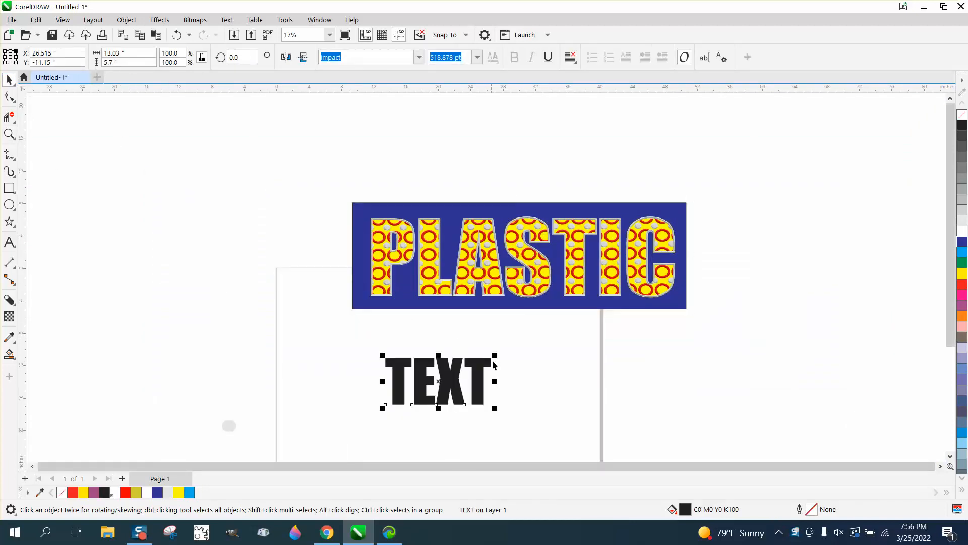
{"action": "left_click_drag", "start_coordinate": [495, 356], "coordinate": [592, 327]}
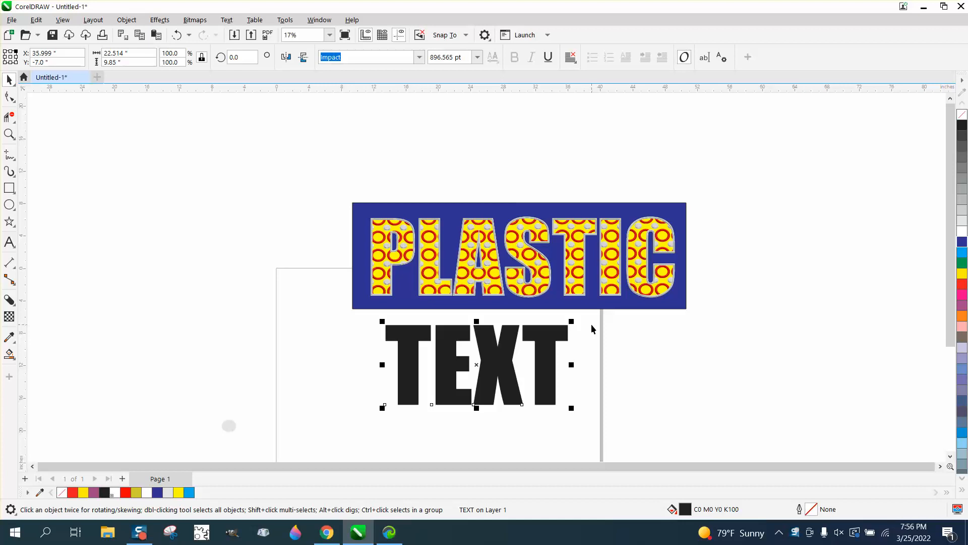
{"action": "key", "text": "p"}
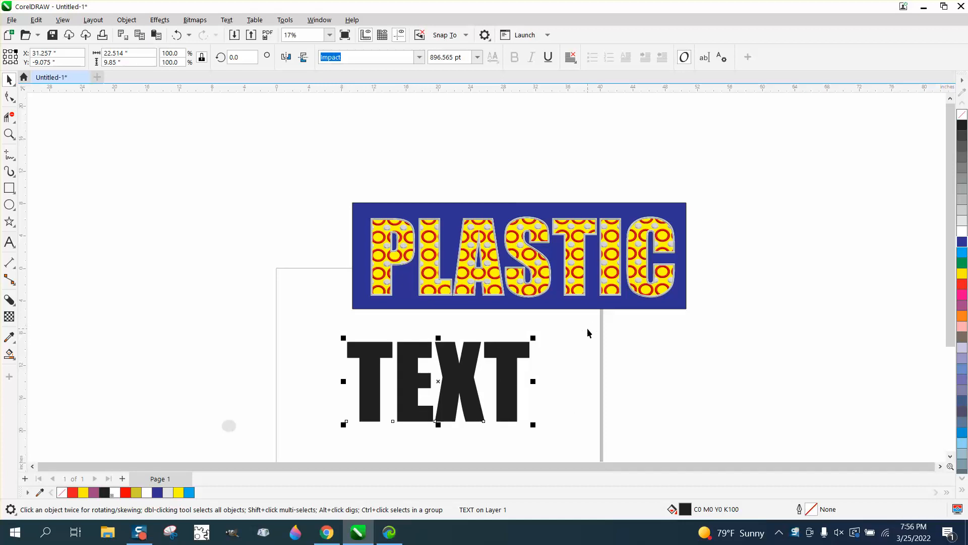
- Remove the fill from the word TEXT and give it a black outline
{"action": "left_click", "coordinate": [963, 116]}
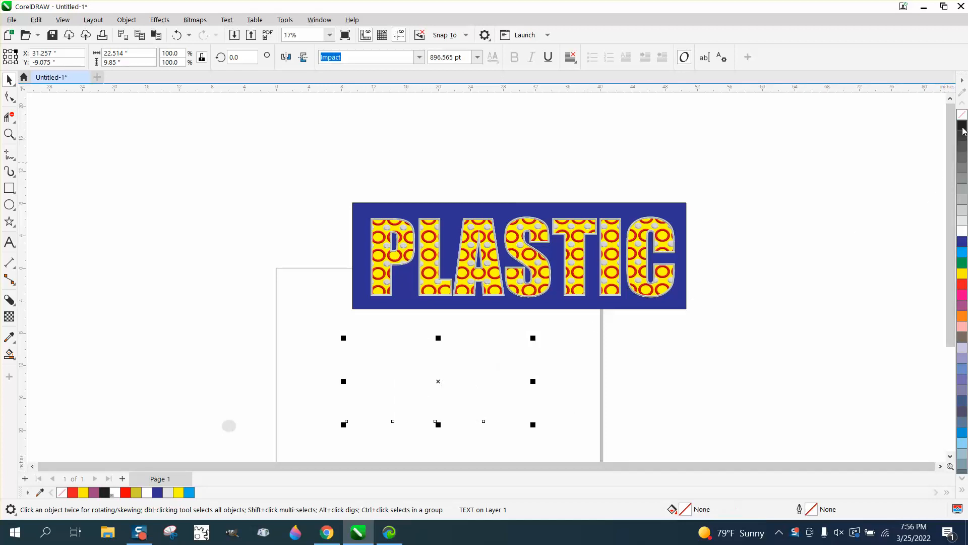
{"action": "right_click", "coordinate": [962, 126]}
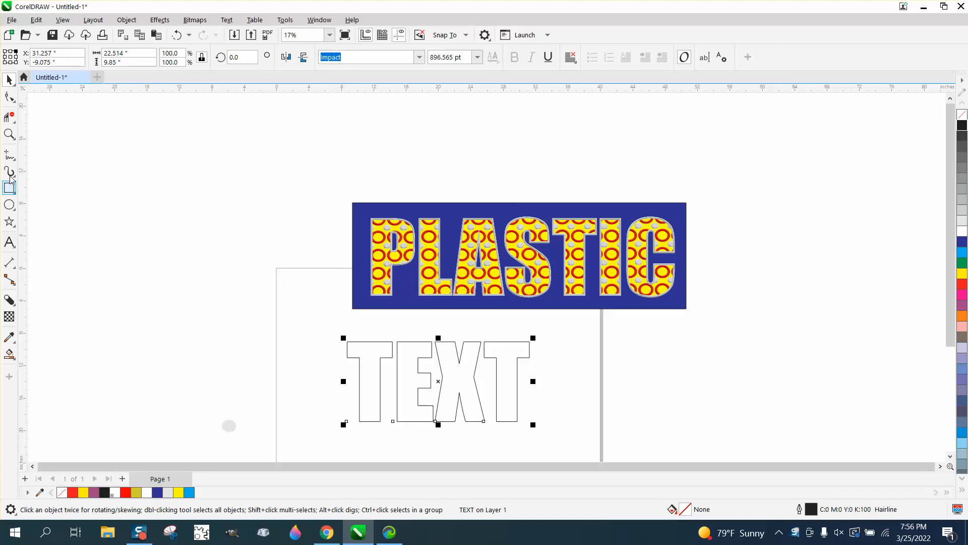
- Draw a circle about 1.14 inches across above the blue rectangle, with a concentric copy about 0.77 inches across inside it
{"action": "left_click", "coordinate": [9, 134]}
{"action": "left_click_drag", "start_coordinate": [371, 205], "coordinate": [453, 244]}
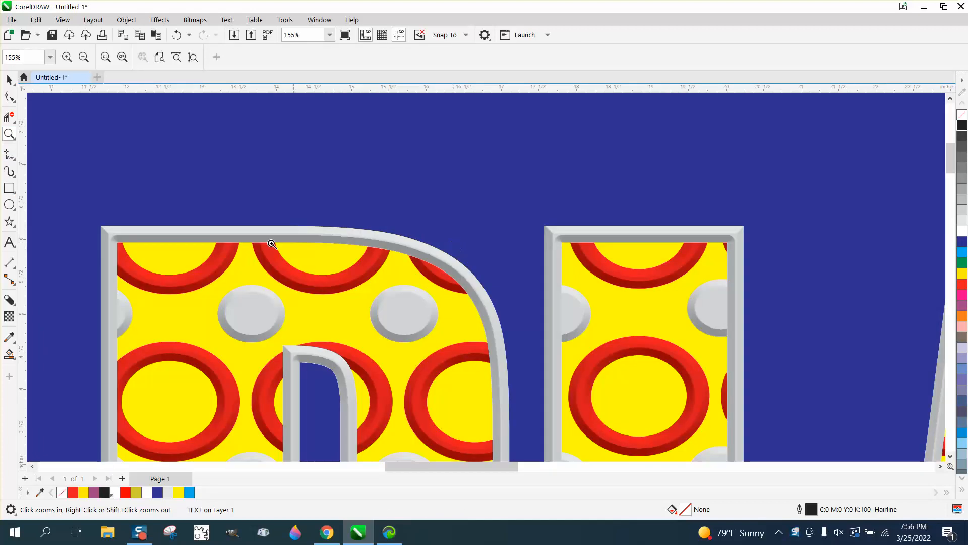
{"action": "scroll", "coordinate": [83, 223], "scroll_direction": "down", "scroll_amount": 2}
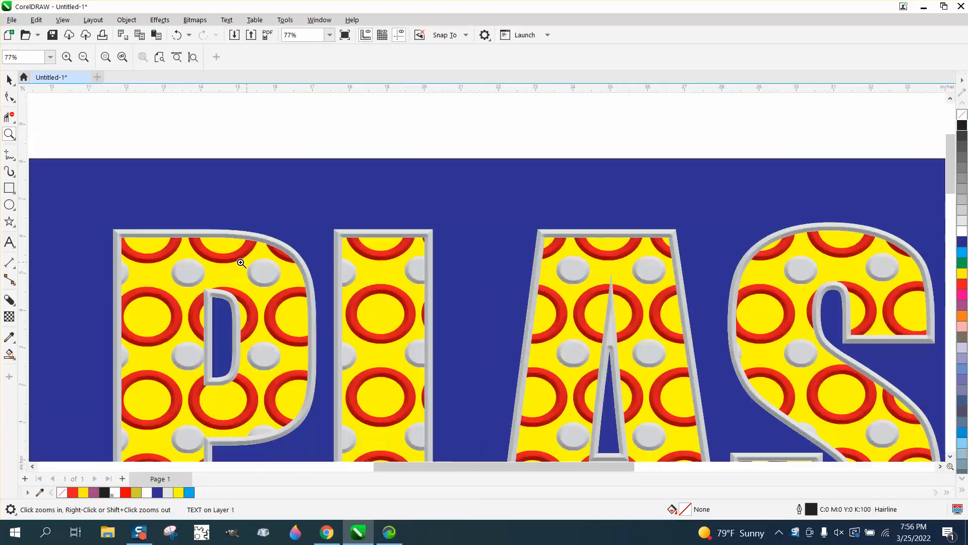
{"action": "left_click", "coordinate": [9, 204]}
{"action": "left_click_drag", "start_coordinate": [292, 138], "coordinate": [271, 161]}
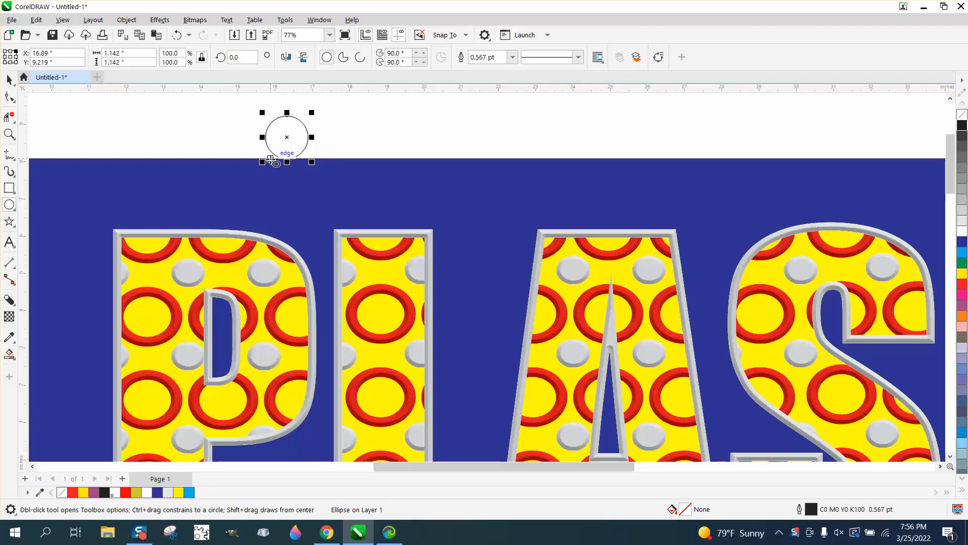
{"action": "left_click_drag", "start_coordinate": [313, 113], "coordinate": [305, 120]}
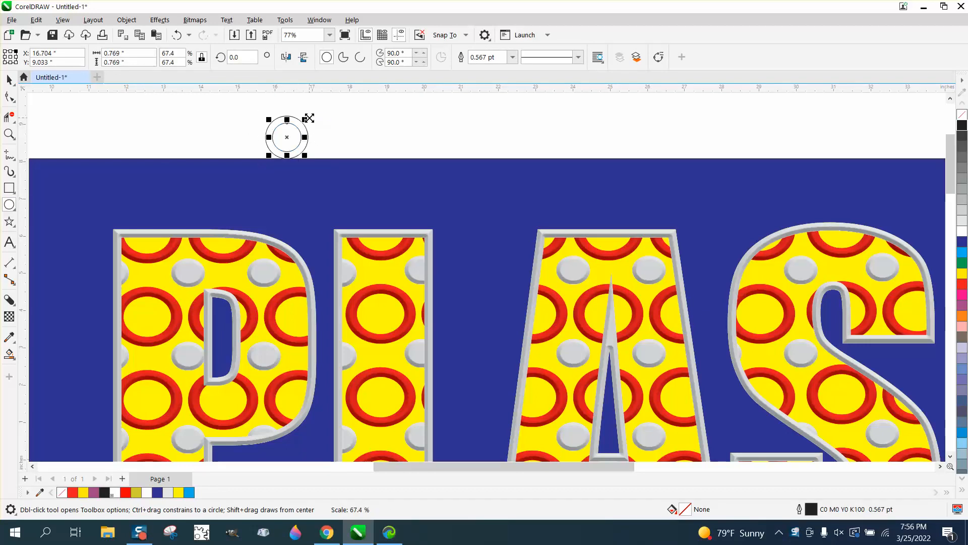
- Smart-fill the ring between the two circles with red and no outline, and move the red ring beside the original circles
{"action": "left_click", "coordinate": [9, 354]}
{"action": "left_click", "coordinate": [136, 57]}
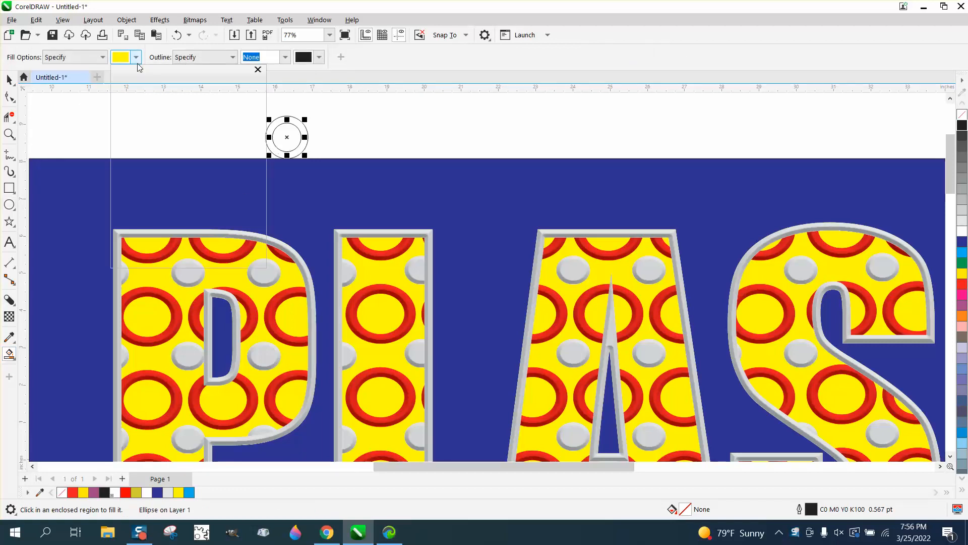
{"action": "left_click", "coordinate": [190, 132]}
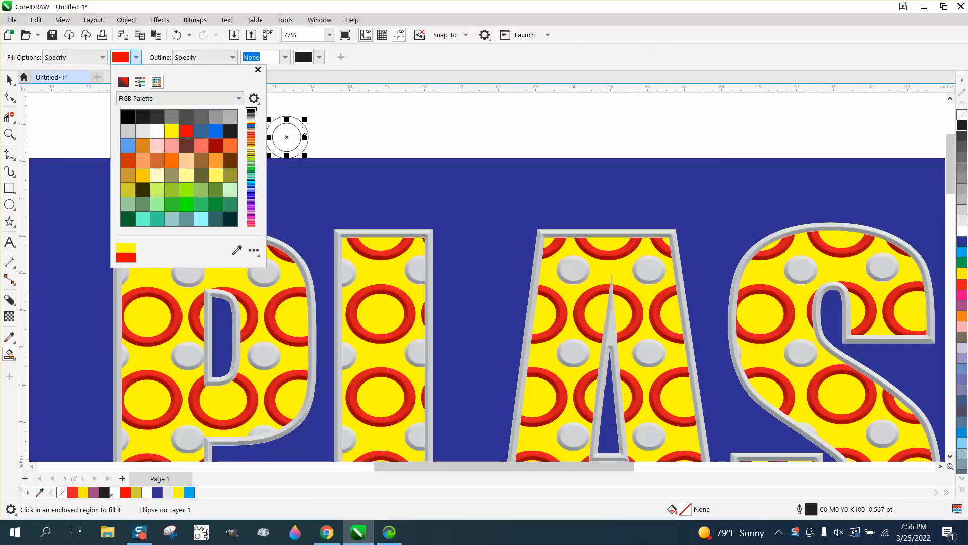
{"action": "left_click", "coordinate": [304, 134]}
{"action": "left_click", "coordinate": [9, 79]}
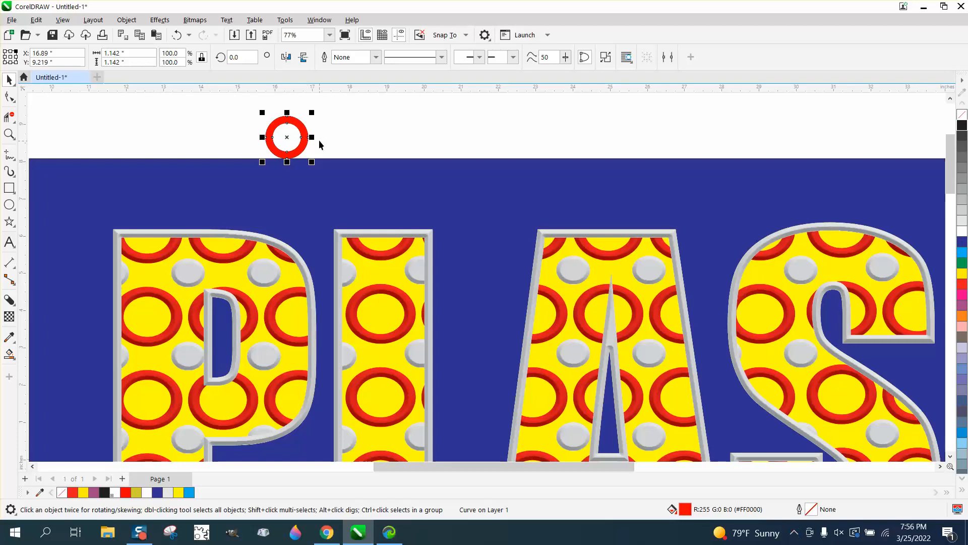
{"action": "left_click_drag", "start_coordinate": [288, 138], "coordinate": [356, 136]}
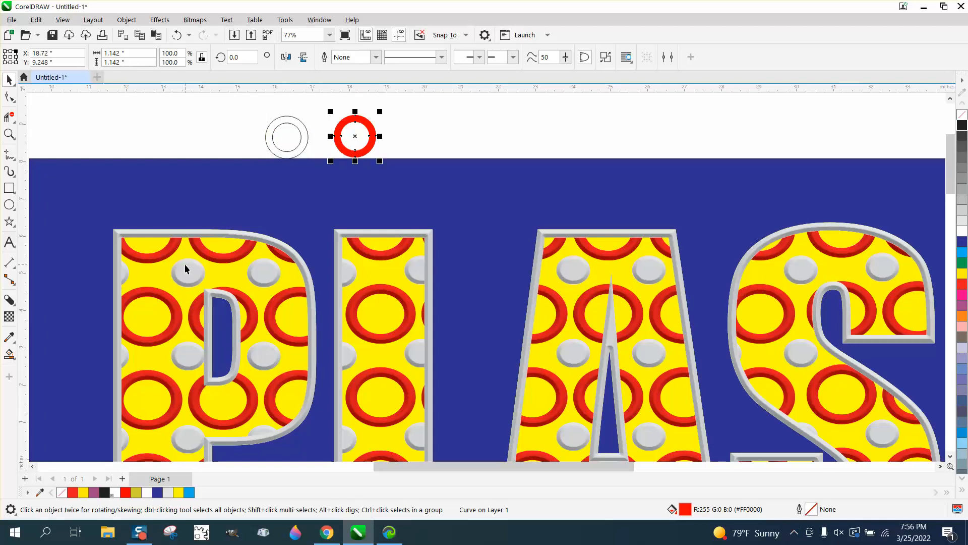
- Draw a circle about 0.53 inches across beside the red ring, filled with 20% black and without an outline
{"action": "left_click", "coordinate": [9, 205]}
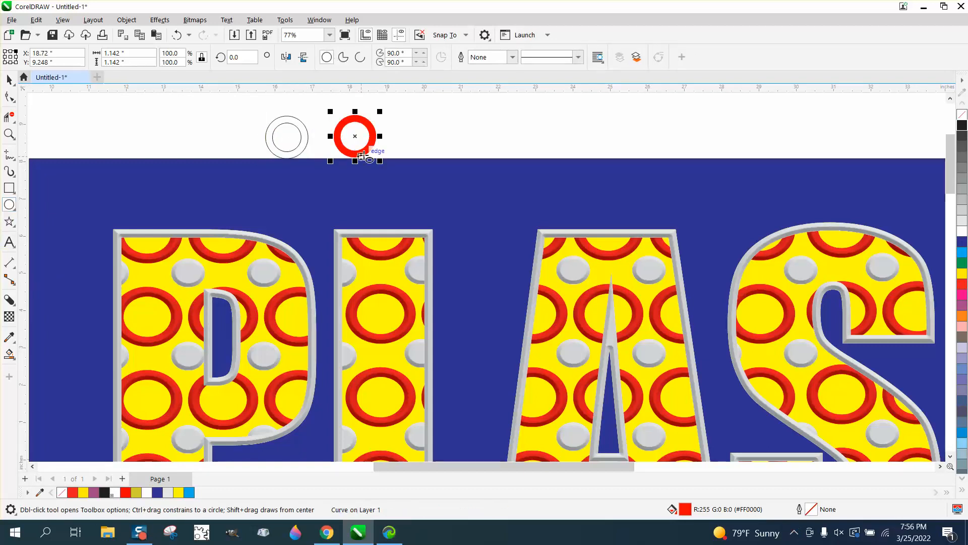
{"action": "left_click_drag", "start_coordinate": [418, 130], "coordinate": [392, 156]}
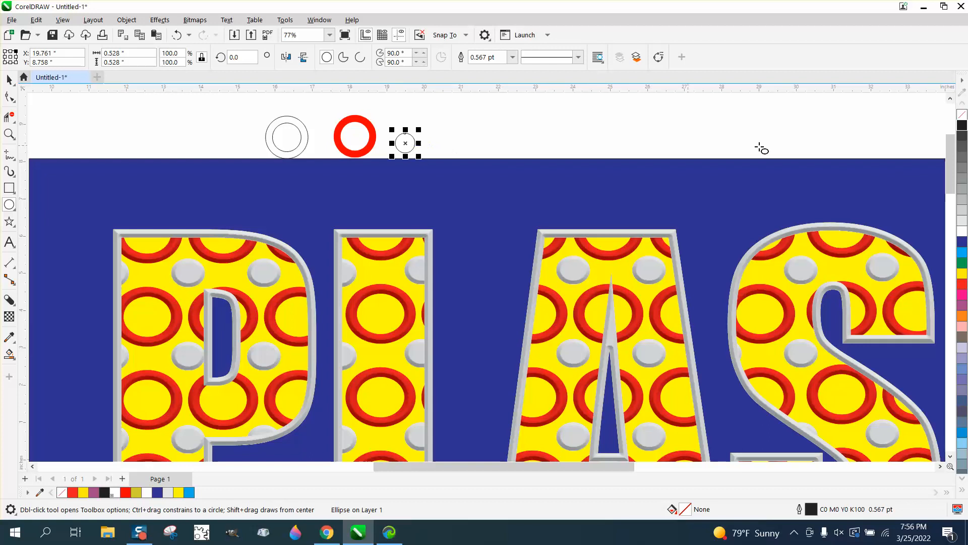
{"action": "left_click", "coordinate": [963, 212]}
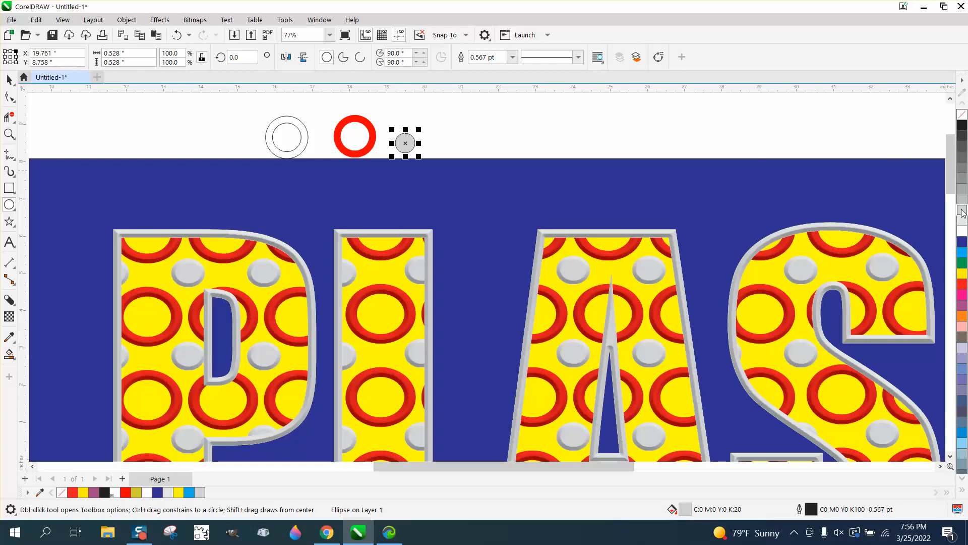
{"action": "right_click", "coordinate": [962, 115]}
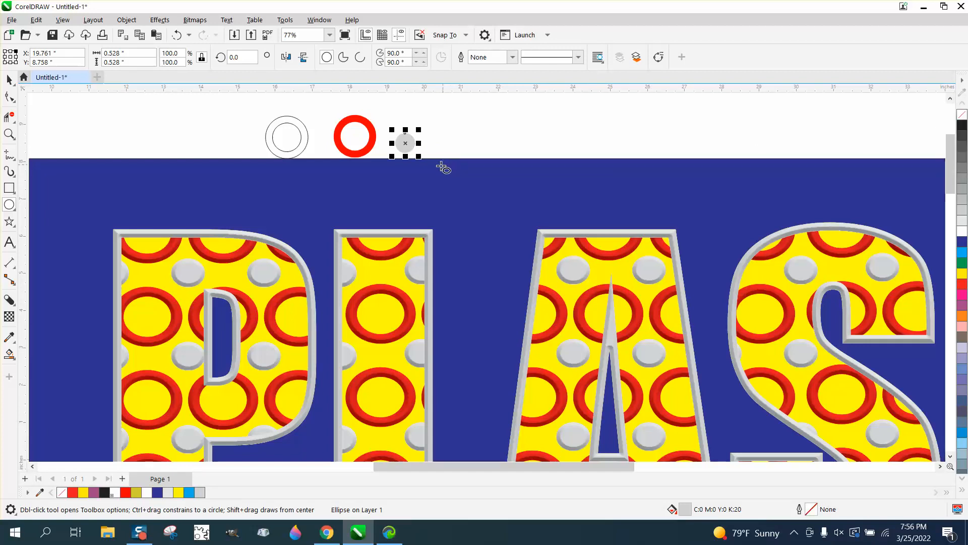
- Delete the two unfilled construction circles beside the red ring
{"action": "left_click", "coordinate": [9, 79]}
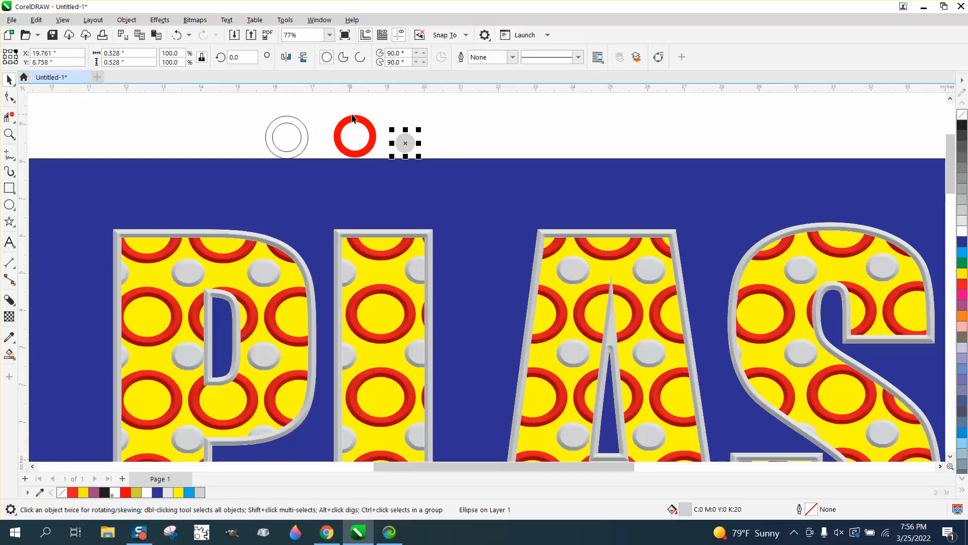
{"action": "left_click_drag", "start_coordinate": [267, 115], "coordinate": [313, 162]}
{"action": "key", "text": "Delete"}
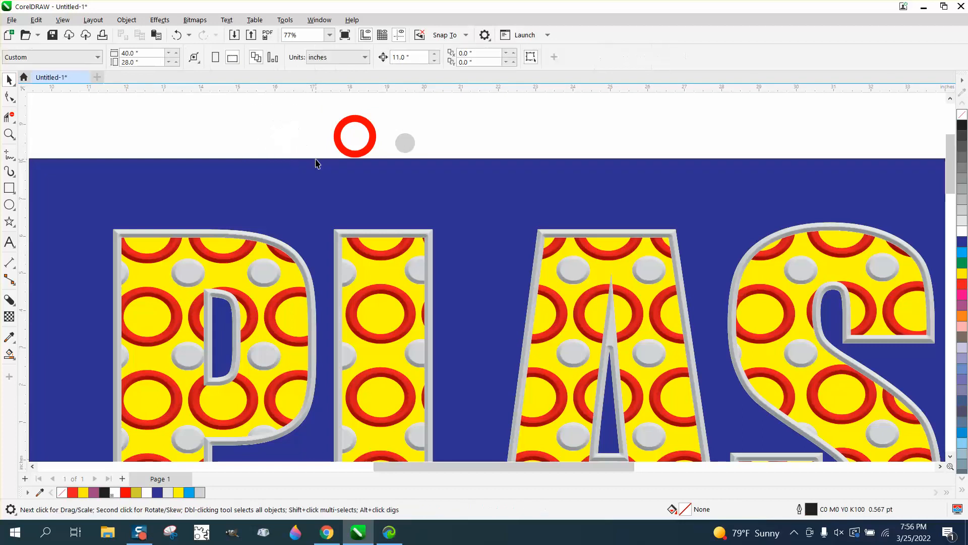
- Center the red ring and gray dot together on the page and move them just below the first T of TEXT
{"action": "left_click_drag", "start_coordinate": [440, 157], "coordinate": [443, 163]}
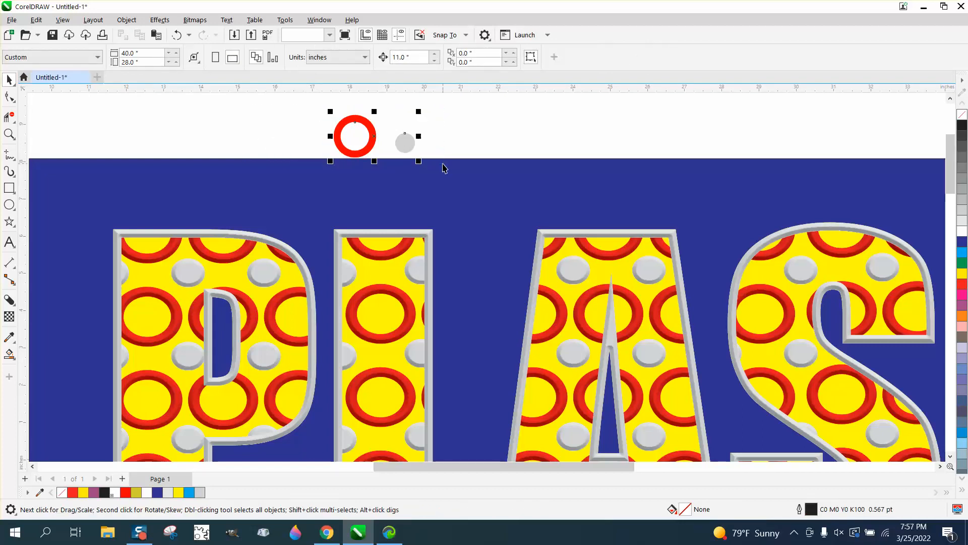
{"action": "key", "text": "p"}
{"action": "scroll", "coordinate": [416, 164], "scroll_direction": "down", "scroll_amount": 4}
{"action": "scroll", "coordinate": [403, 168], "scroll_direction": "down", "scroll_amount": 5}
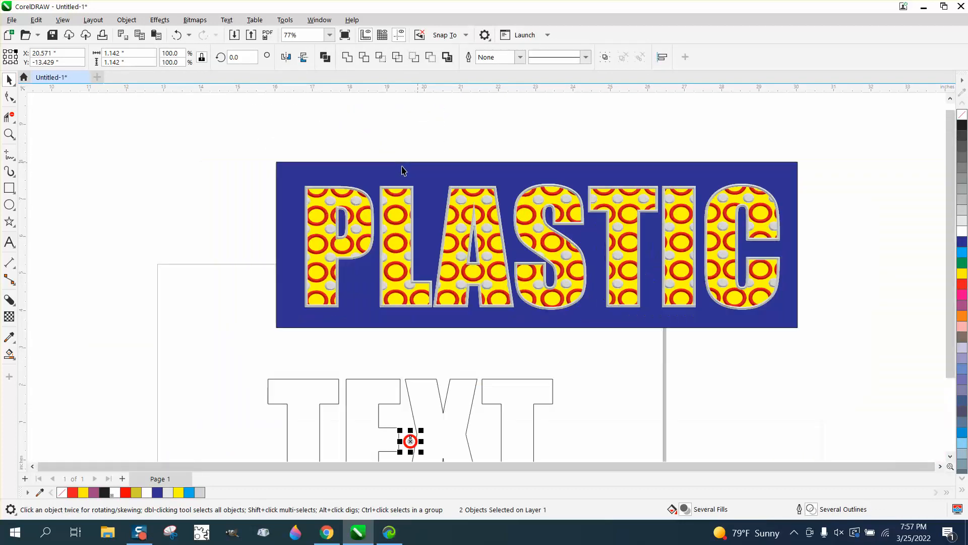
{"action": "left_click", "coordinate": [9, 134]}
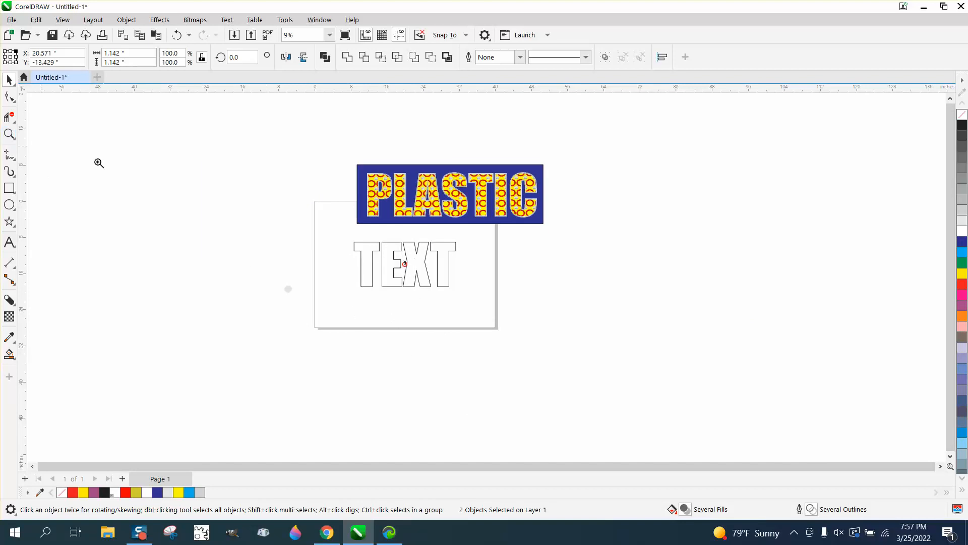
{"action": "left_click_drag", "start_coordinate": [392, 258], "coordinate": [510, 328]}
{"action": "key", "text": "space"}
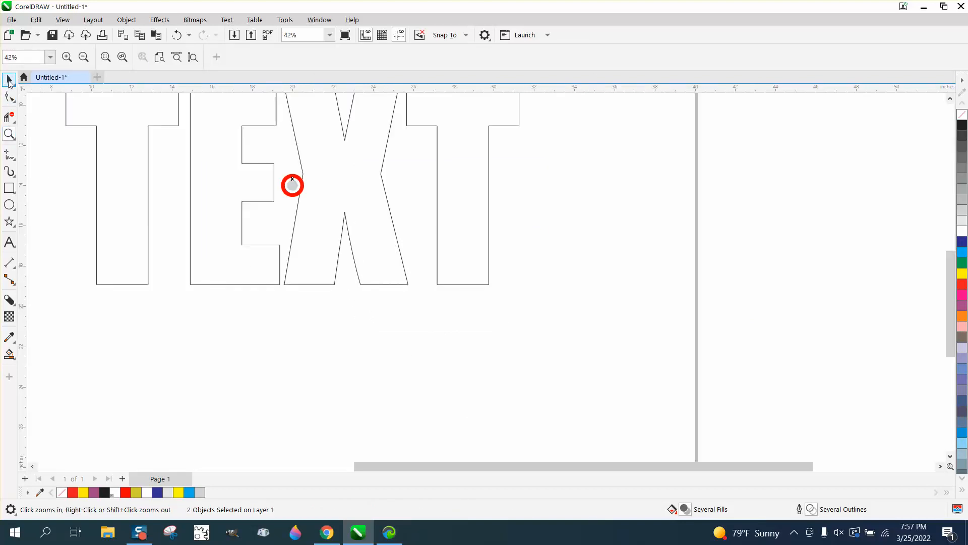
{"action": "mouse_move", "coordinate": [396, 170]}
{"action": "left_mouse_down"}
{"action": "mouse_move", "coordinate": [346, 212]}
{"action": "mouse_move", "coordinate": [257, 211]}
{"action": "mouse_move", "coordinate": [245, 258]}
{"action": "mouse_move", "coordinate": [160, 309]}
{"action": "mouse_move", "coordinate": [135, 306]}
{"action": "left_mouse_up"}
{"action": "left_click", "coordinate": [174, 310]}
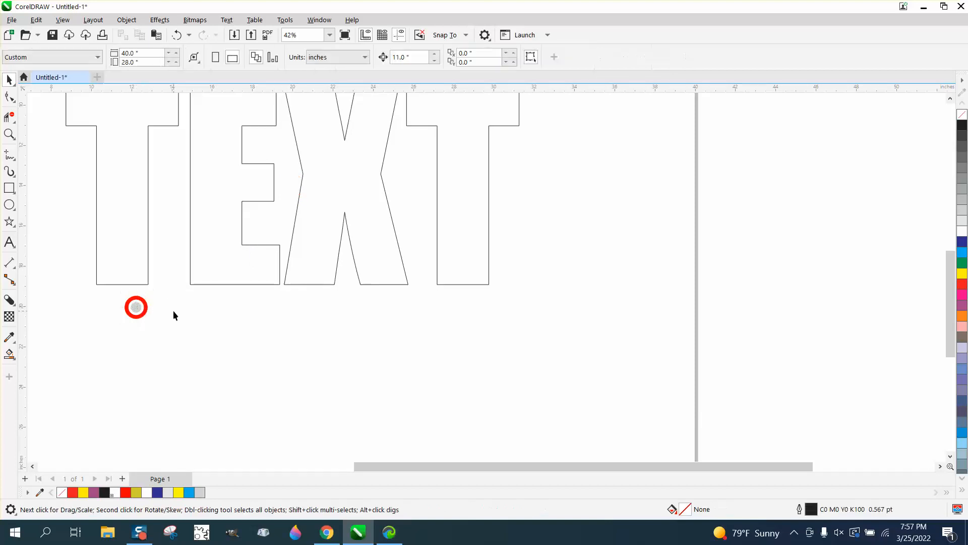
- Apply a soft-edge bevel with a 0.1-inch distance to the gray dot
{"action": "left_click", "coordinate": [144, 313]}
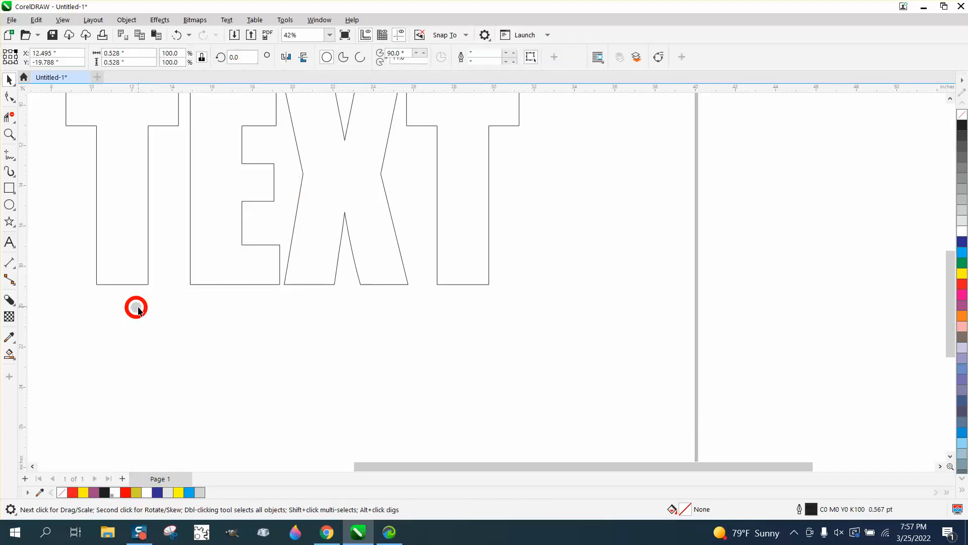
{"action": "left_click", "coordinate": [159, 21]}
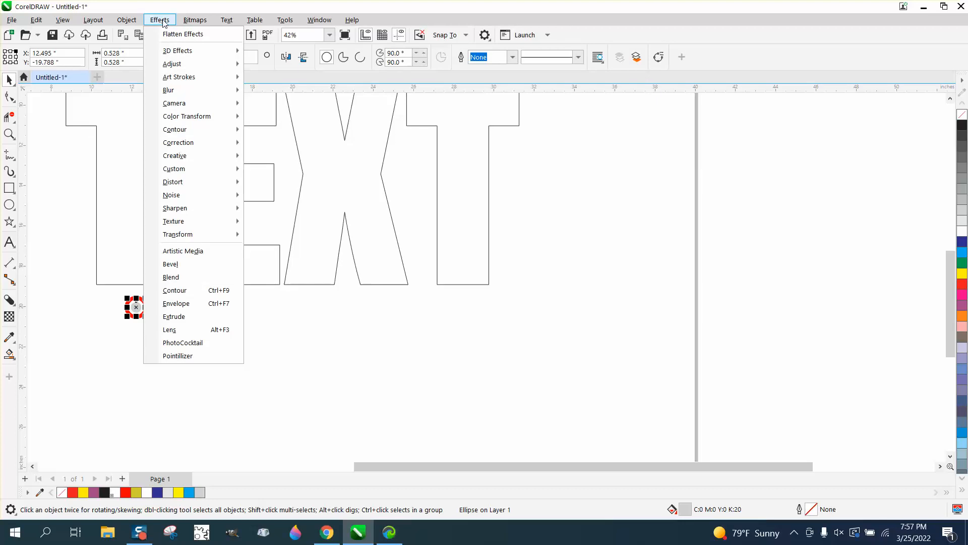
{"action": "left_click", "coordinate": [189, 265]}
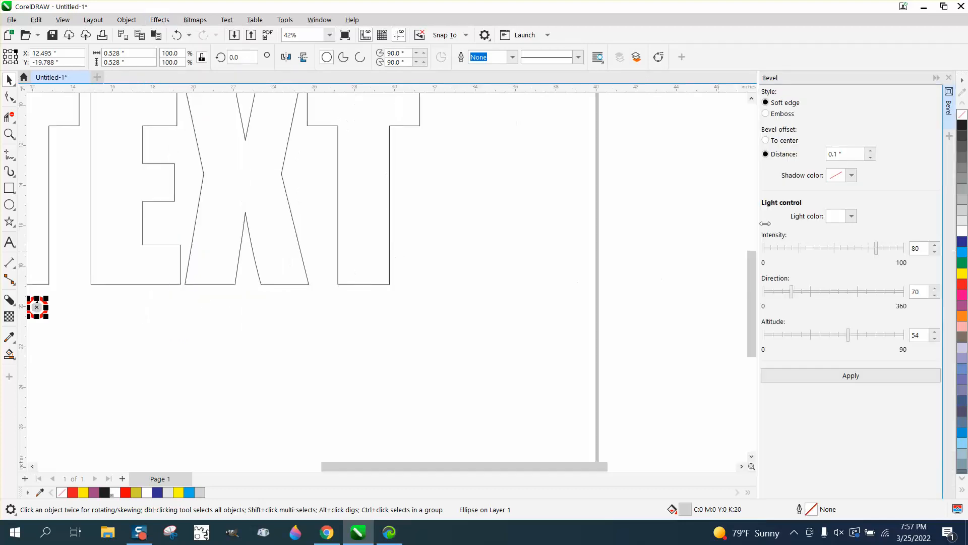
{"action": "left_click", "coordinate": [852, 376]}
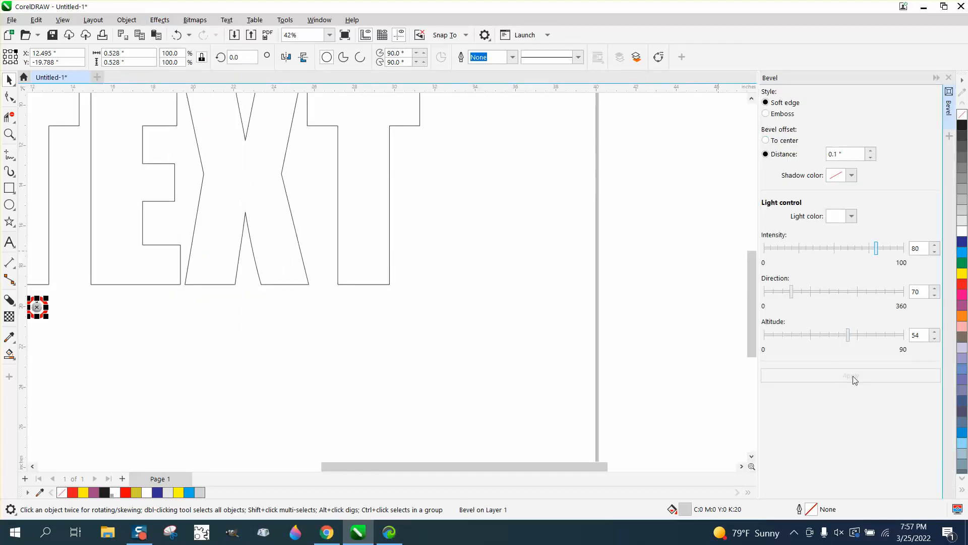
- Apply the same 0.1-inch soft-edge bevel to the red ring
{"action": "left_click", "coordinate": [55, 307]}
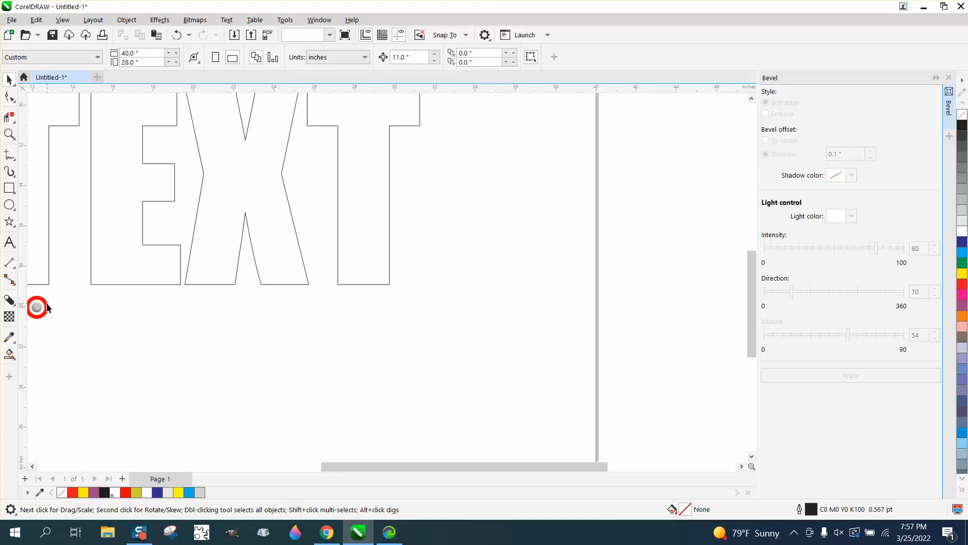
{"action": "left_click", "coordinate": [47, 306]}
{"action": "left_click", "coordinate": [872, 380]}
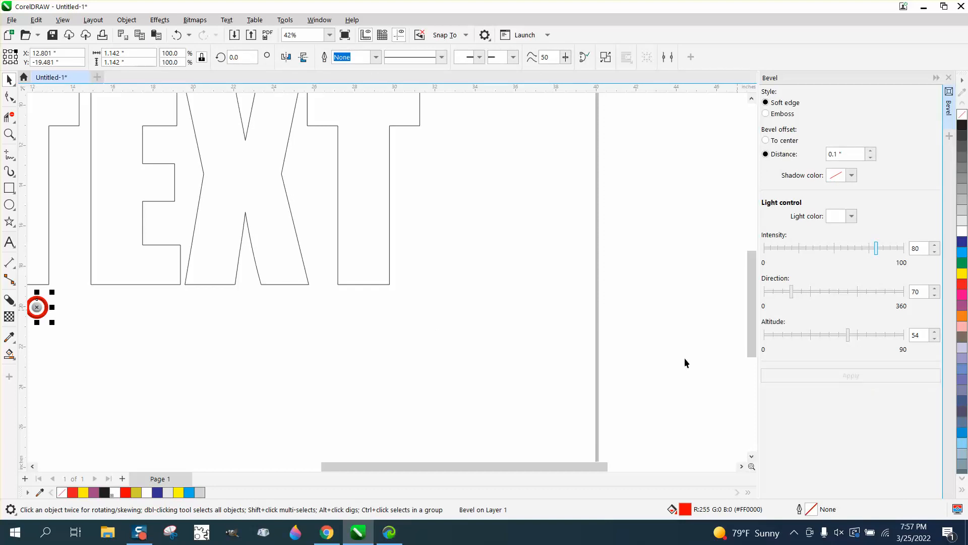
- Place two copies of the beveled ring and dot in a staggered row beside the original, the first lower and the second level with it
{"action": "left_click", "coordinate": [9, 134]}
{"action": "left_click_drag", "start_coordinate": [59, 286], "coordinate": [36, 330]}
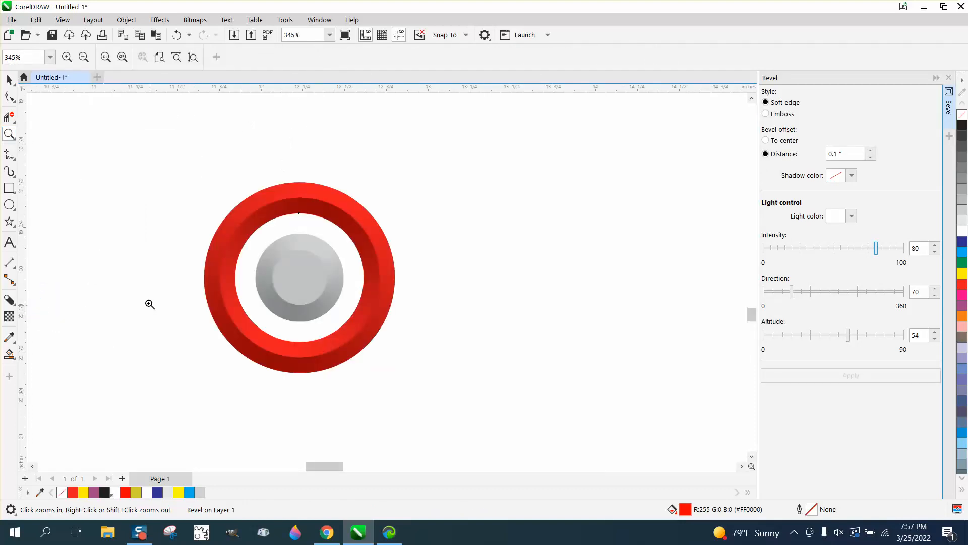
{"action": "left_click", "coordinate": [9, 80]}
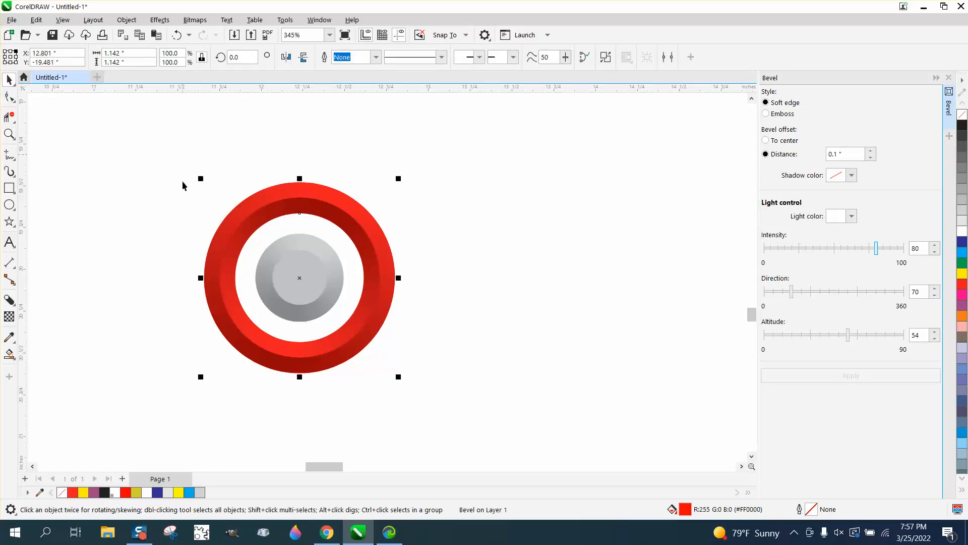
{"action": "left_click_drag", "start_coordinate": [183, 185], "coordinate": [461, 414]}
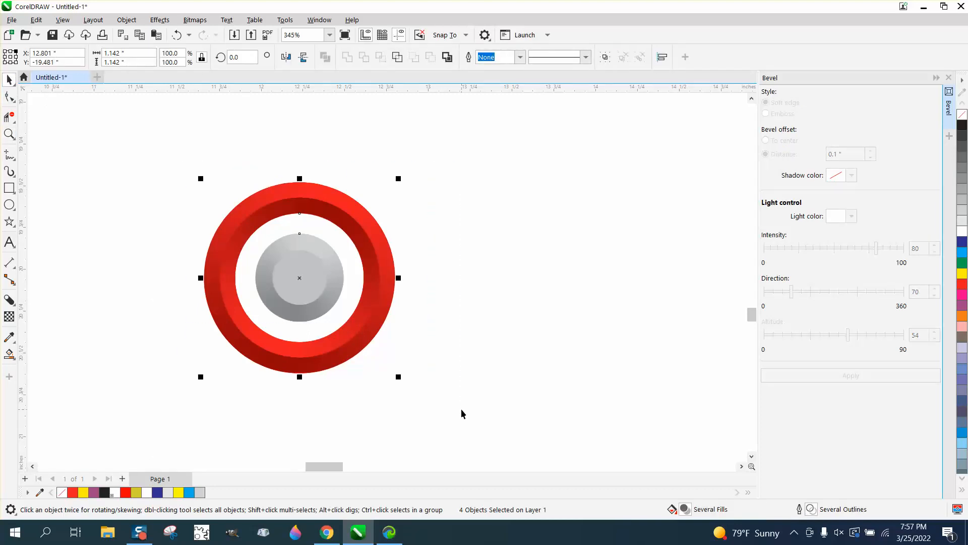
{"action": "left_click_drag", "start_coordinate": [306, 279], "coordinate": [491, 329]}
{"action": "scroll", "coordinate": [367, 255], "scroll_direction": "down", "scroll_amount": 2}
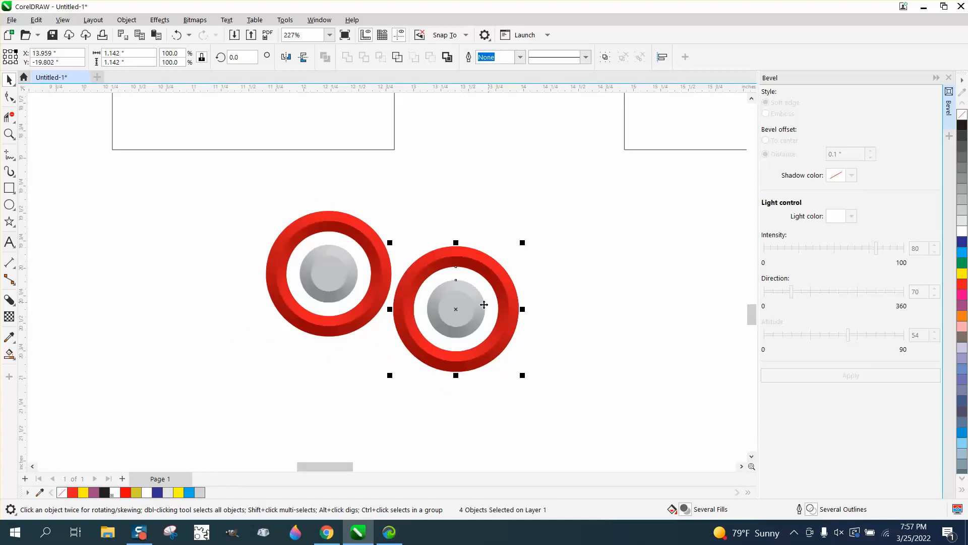
{"action": "left_click_drag", "start_coordinate": [458, 309], "coordinate": [580, 273]}
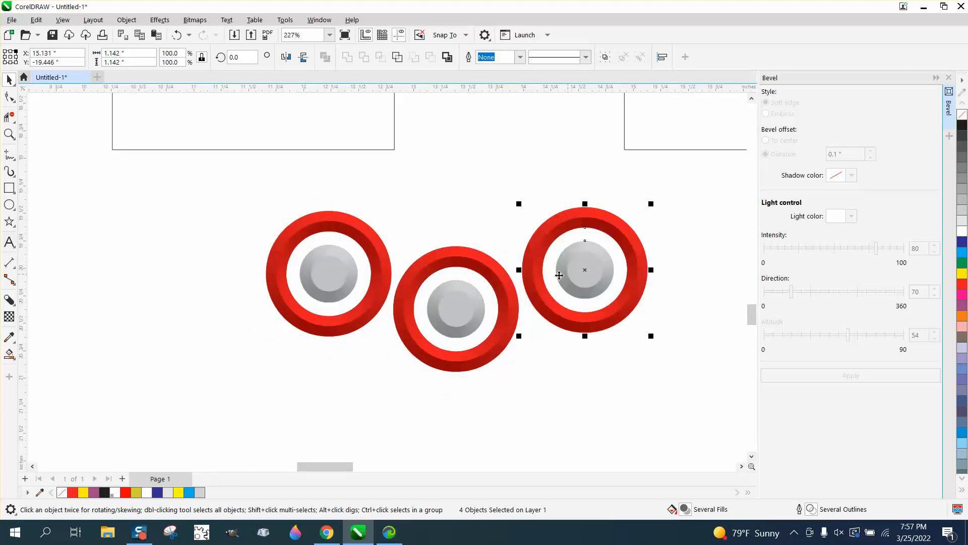
- Place a copy of the beveled ring and dot diagonally below the third one and repeat it three more times along that diagonal
{"action": "scroll", "coordinate": [419, 277], "scroll_direction": "down", "scroll_amount": 2}
{"action": "scroll", "coordinate": [419, 278], "scroll_direction": "down", "scroll_amount": 1}
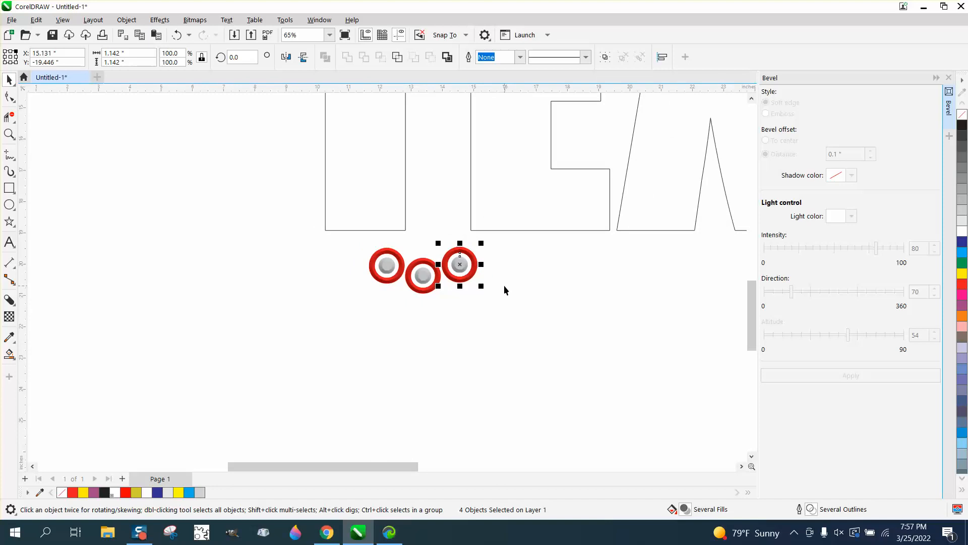
{"action": "left_click_drag", "start_coordinate": [465, 271], "coordinate": [501, 285]}
{"action": "key", "text": "ctrl+r"}
{"action": "key", "text": "ctrl+r"}
{"action": "key", "text": "ctrl+r"}
{"action": "double_click", "coordinate": [500, 285]}
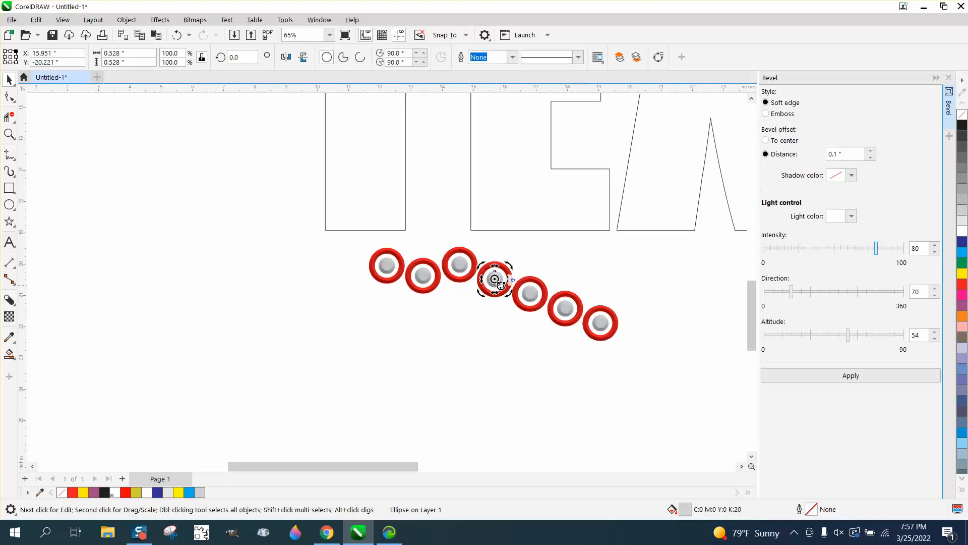
{"action": "key", "text": "Escape"}
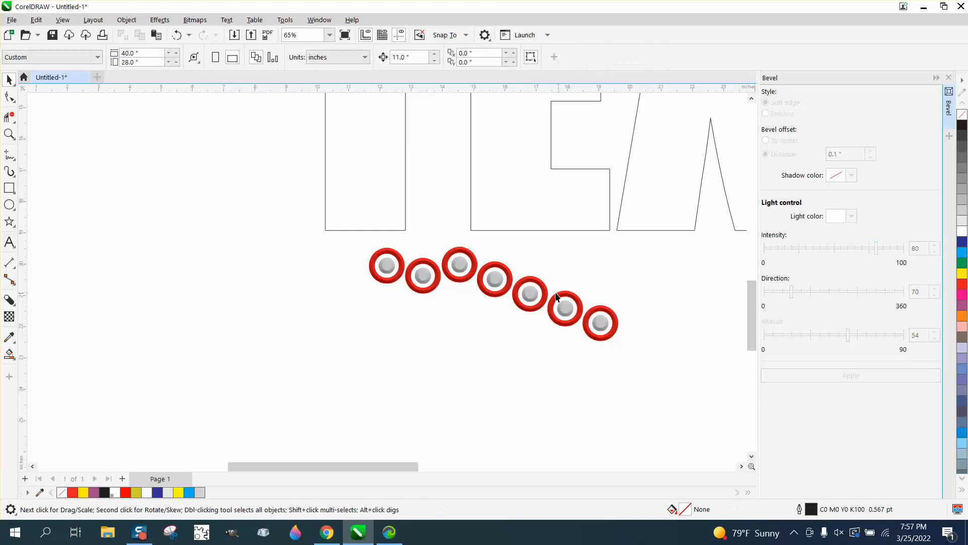
- Position the first diagonal ring and dot copy just below the original and its neighbor to start a second row
{"action": "left_click", "coordinate": [499, 284]}
{"action": "key", "text": "Delete"}
{"action": "left_click", "coordinate": [501, 268]}
{"action": "key", "text": "Delete"}
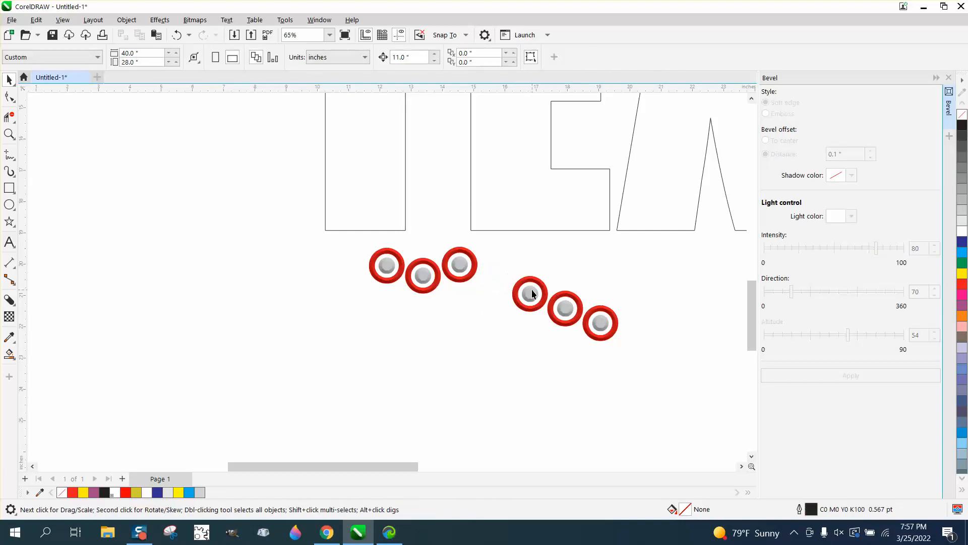
{"action": "left_click_drag", "start_coordinate": [507, 256], "coordinate": [407, 320]}
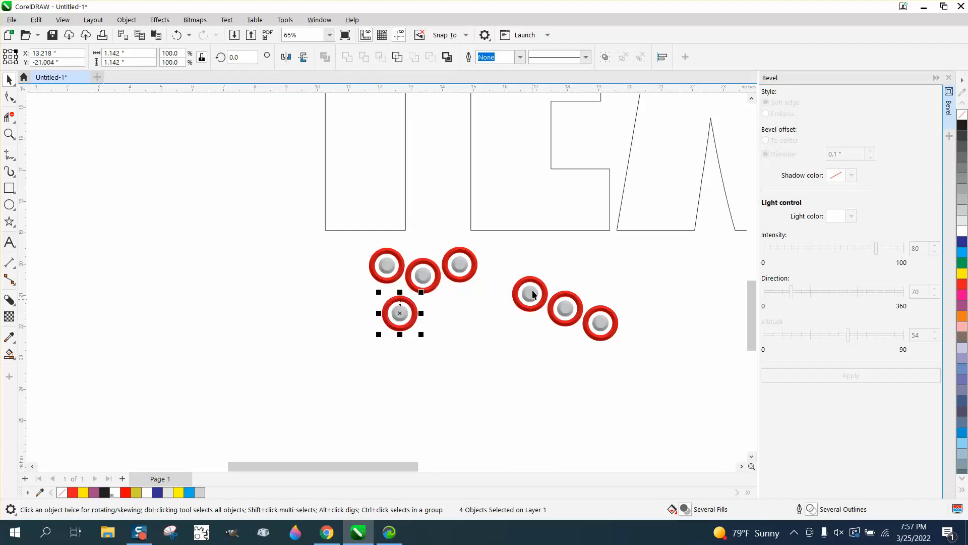
- Move two remaining copies into the second row, place the last at the end of the first row, and group its parts
{"action": "left_click_drag", "start_coordinate": [534, 294], "coordinate": [533, 302]}
{"action": "left_click_drag", "start_coordinate": [652, 375], "coordinate": [653, 376]}
{"action": "left_click_drag", "start_coordinate": [565, 308], "coordinate": [479, 325]}
{"action": "left_click", "coordinate": [526, 314]}
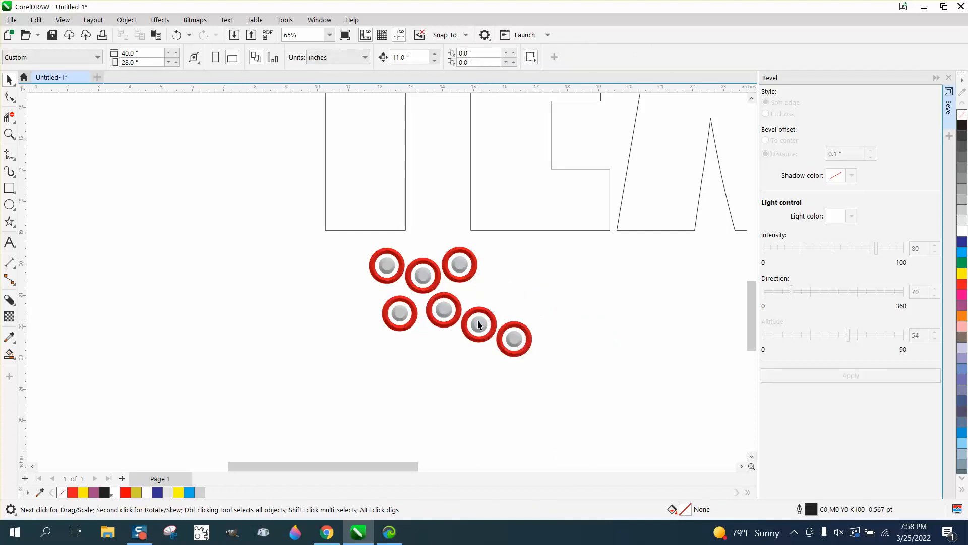
{"action": "left_click_drag", "start_coordinate": [497, 369], "coordinate": [495, 285]}
{"action": "key", "text": "ctrl+g"}
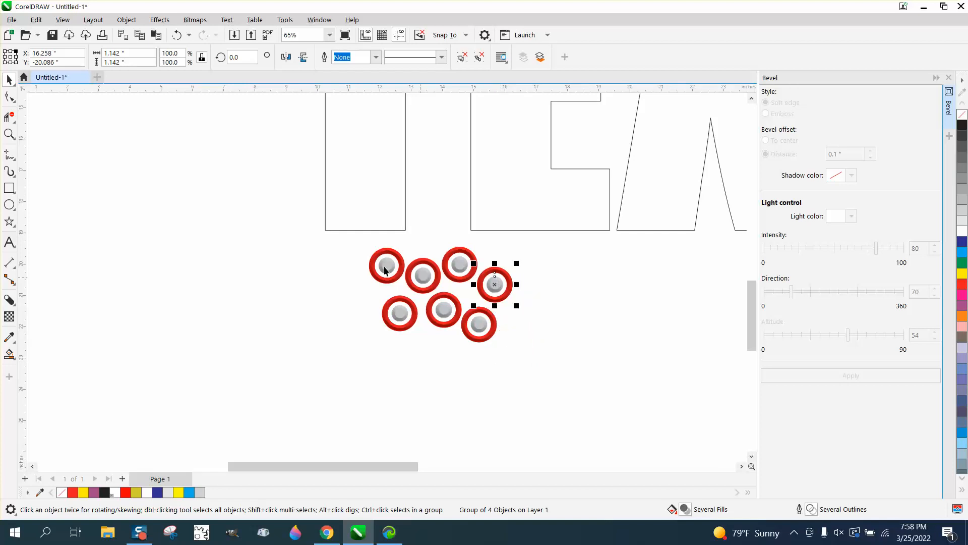
- Copy the seven-ring cluster beside itself, mirror the copy vertically, and fit it against the original cluster
{"action": "left_click_drag", "start_coordinate": [347, 237], "coordinate": [571, 361]}
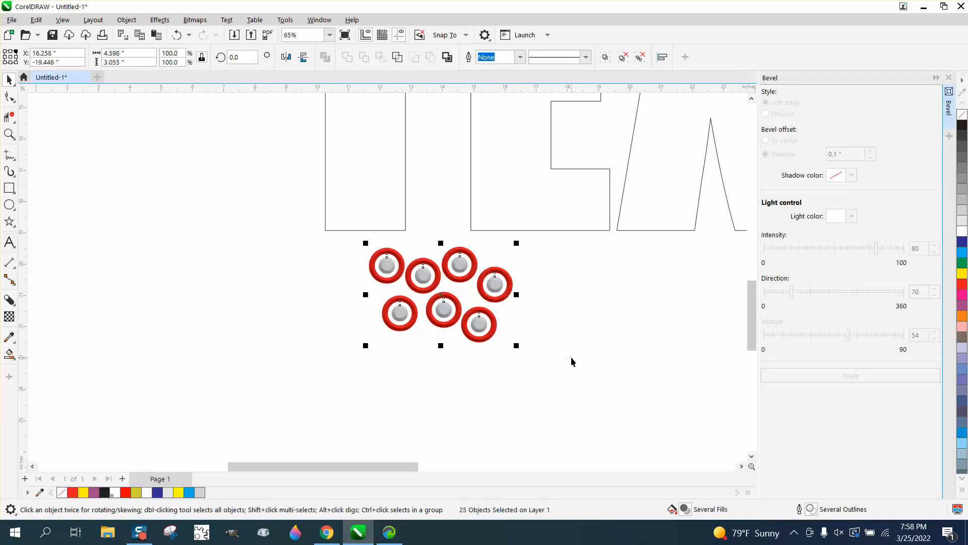
{"action": "left_click_drag", "start_coordinate": [442, 302], "coordinate": [582, 301]}
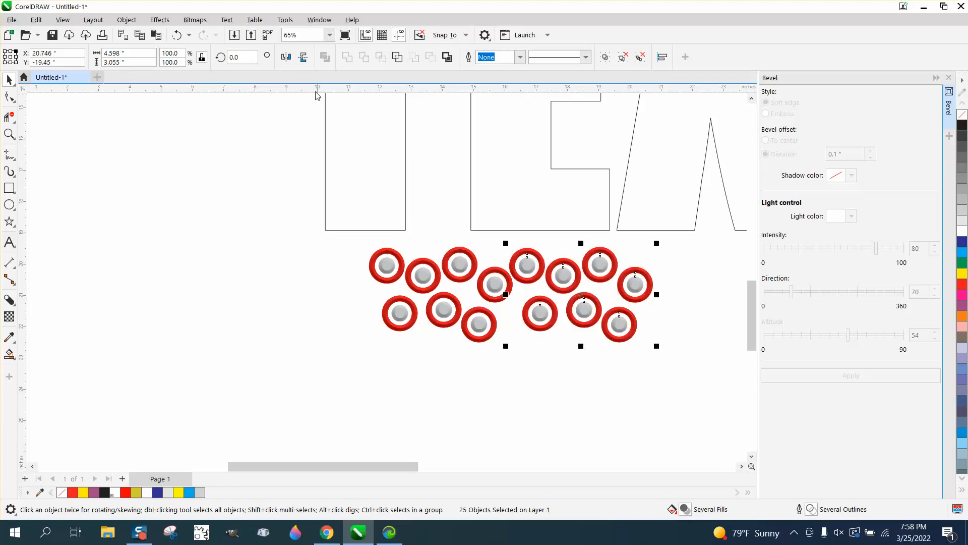
{"action": "left_click", "coordinate": [304, 57]}
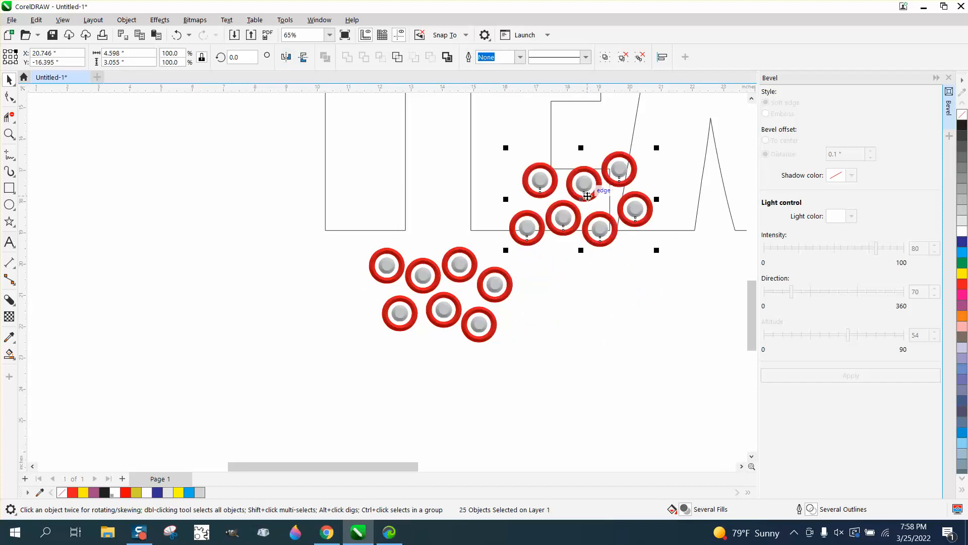
{"action": "left_click_drag", "start_coordinate": [586, 202], "coordinate": [588, 298]}
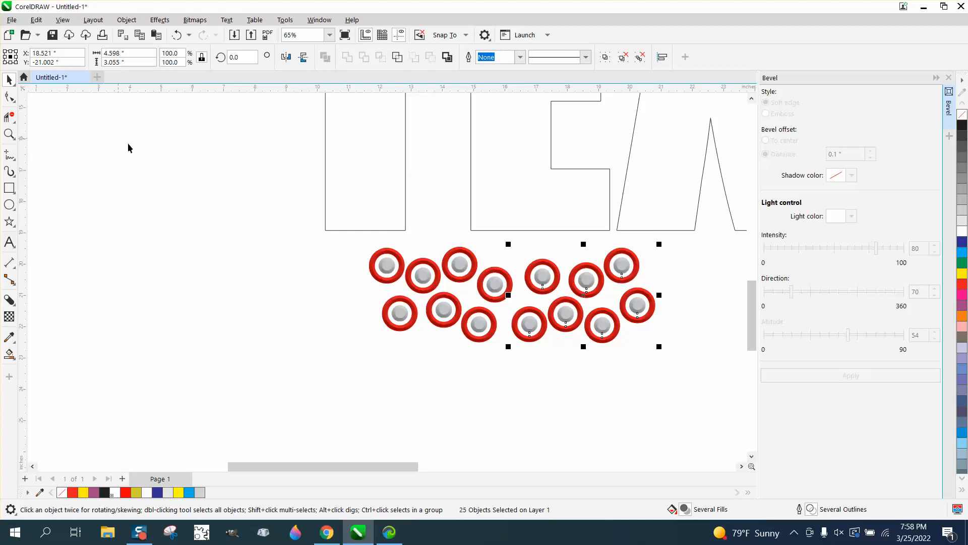
- Select both ring clusters and place two copies of them end to end on the right to form a long strip
{"action": "left_click", "coordinate": [191, 219]}
{"action": "scroll", "coordinate": [192, 218], "scroll_direction": "down", "scroll_amount": 2}
{"action": "left_click_drag", "start_coordinate": [450, 310], "coordinate": [509, 317]}
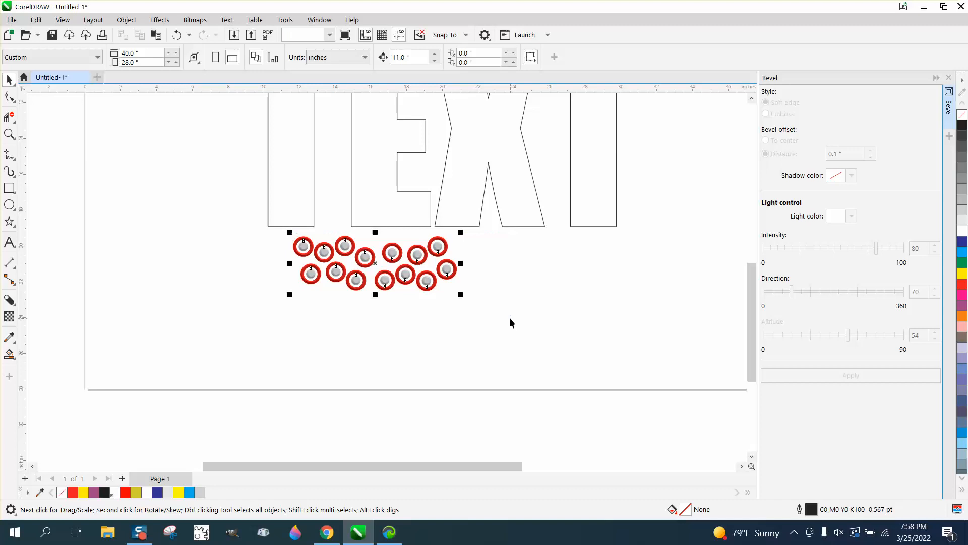
{"action": "left_click_drag", "start_coordinate": [372, 266], "coordinate": [530, 268]}
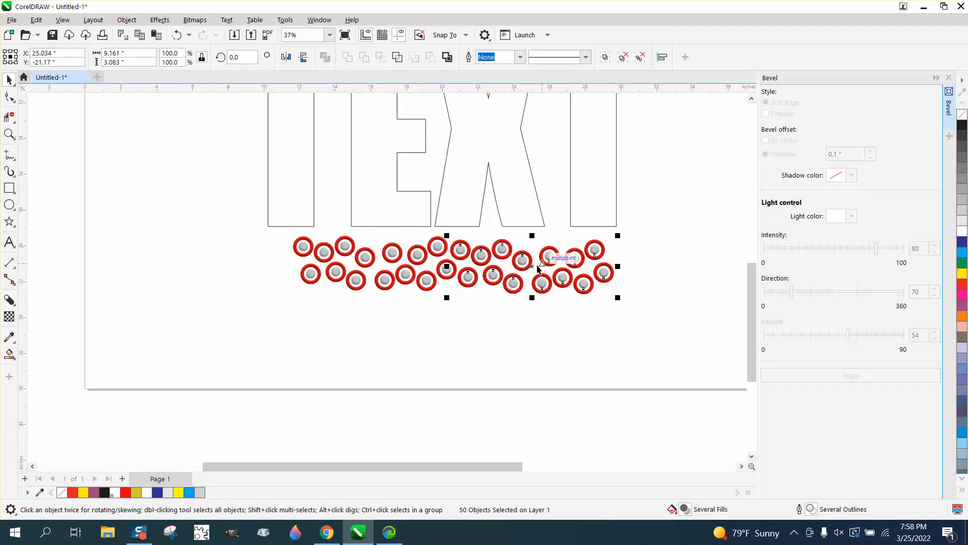
{"action": "left_click_drag", "start_coordinate": [536, 268], "coordinate": [690, 265]}
{"action": "scroll", "coordinate": [275, 276], "scroll_direction": "down", "scroll_amount": 2}
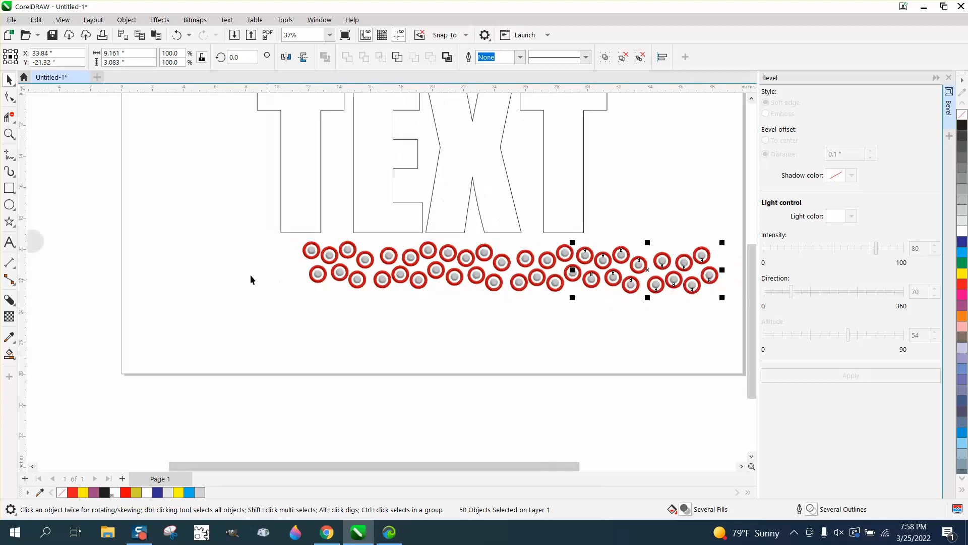
- Stack two copies of the ring strip below the original, then mirror the lowest one horizontally and rotate it slightly
{"action": "left_click_drag", "start_coordinate": [262, 245], "coordinate": [627, 290]}
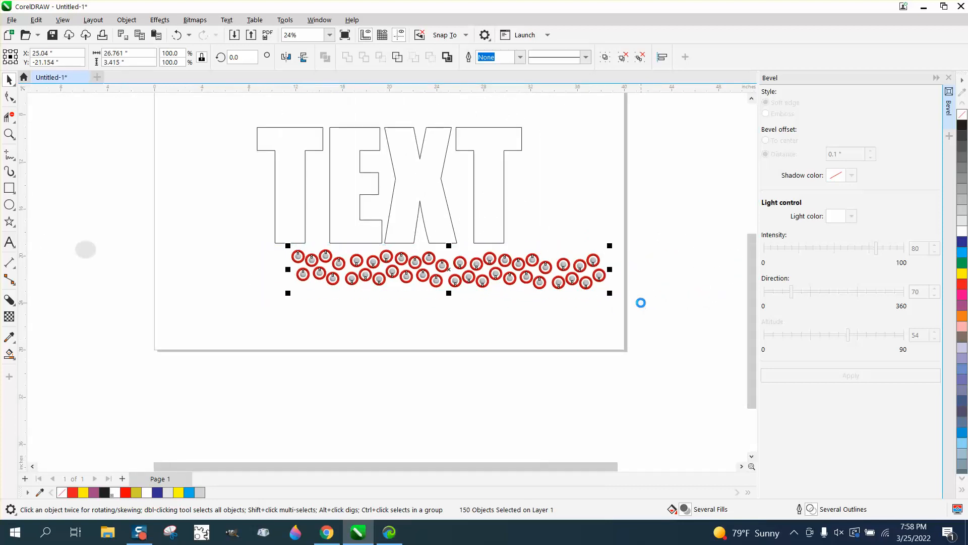
{"action": "left_click_drag", "start_coordinate": [448, 275], "coordinate": [444, 338]}
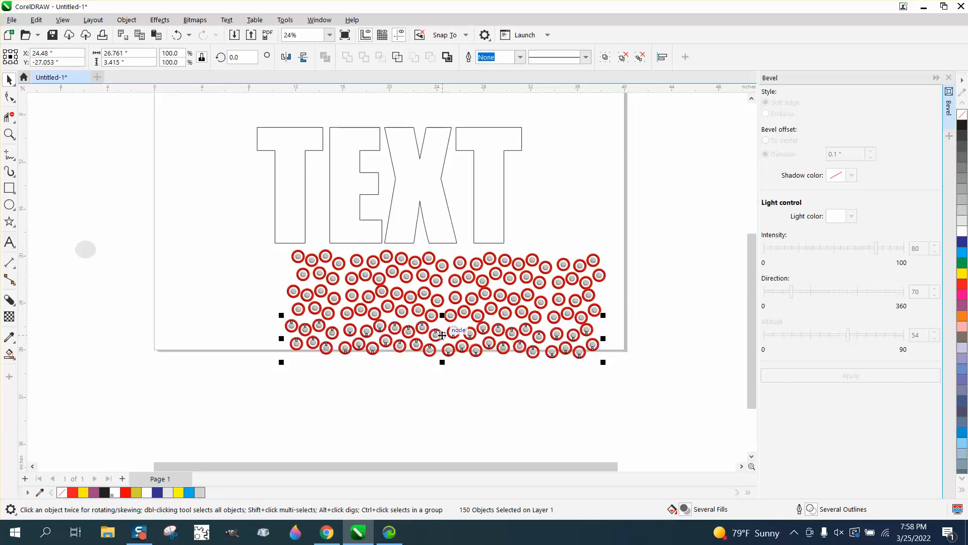
{"action": "left_click", "coordinate": [286, 58]}
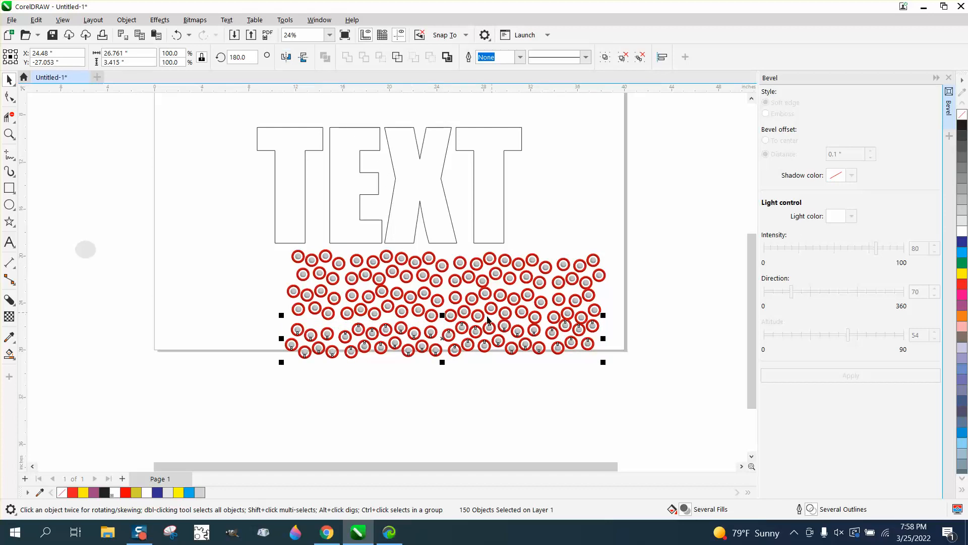
{"action": "left_click", "coordinate": [469, 322]}
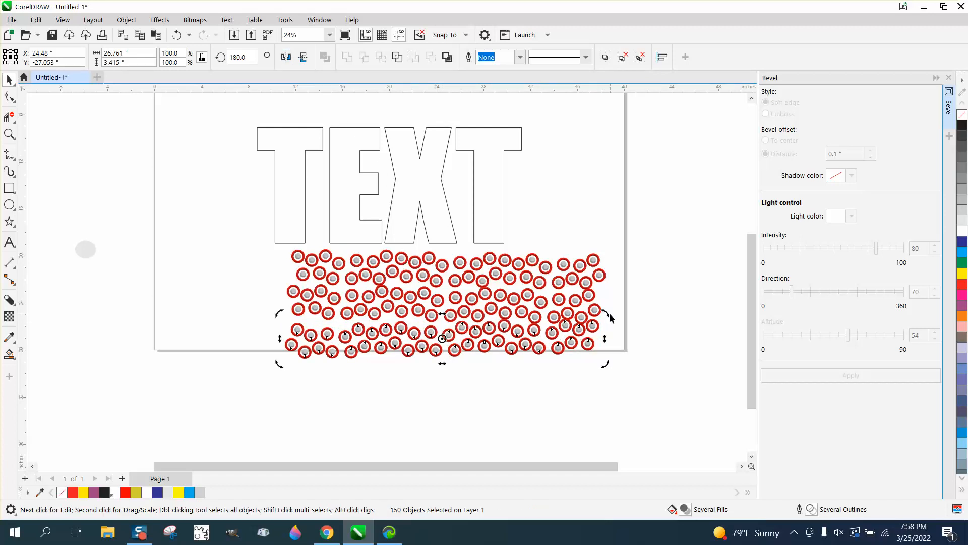
{"action": "left_click_drag", "start_coordinate": [609, 312], "coordinate": [621, 315]}
- Select the whole three-strip ring block and place a copy directly below it
{"action": "left_click_drag", "start_coordinate": [257, 239], "coordinate": [625, 377]}
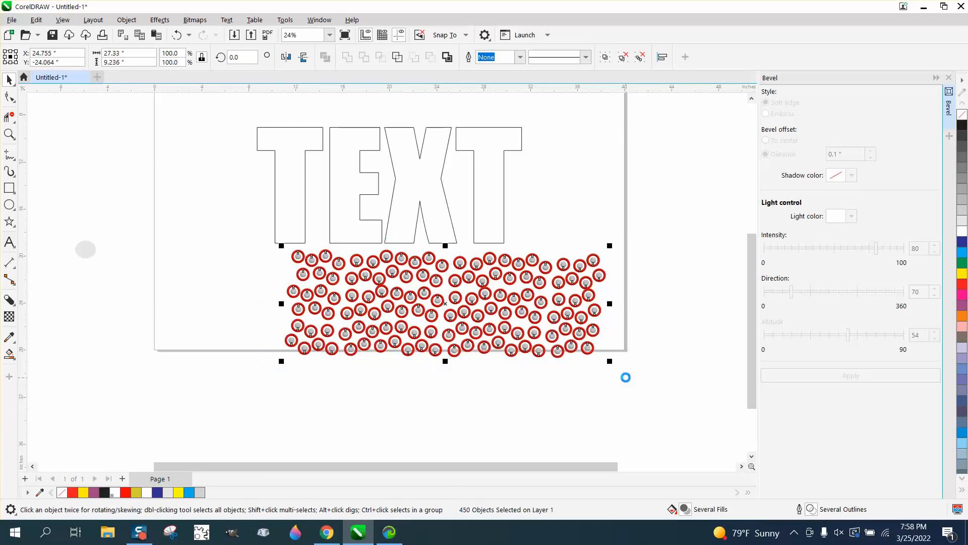
{"action": "left_click_drag", "start_coordinate": [446, 303], "coordinate": [441, 407]}
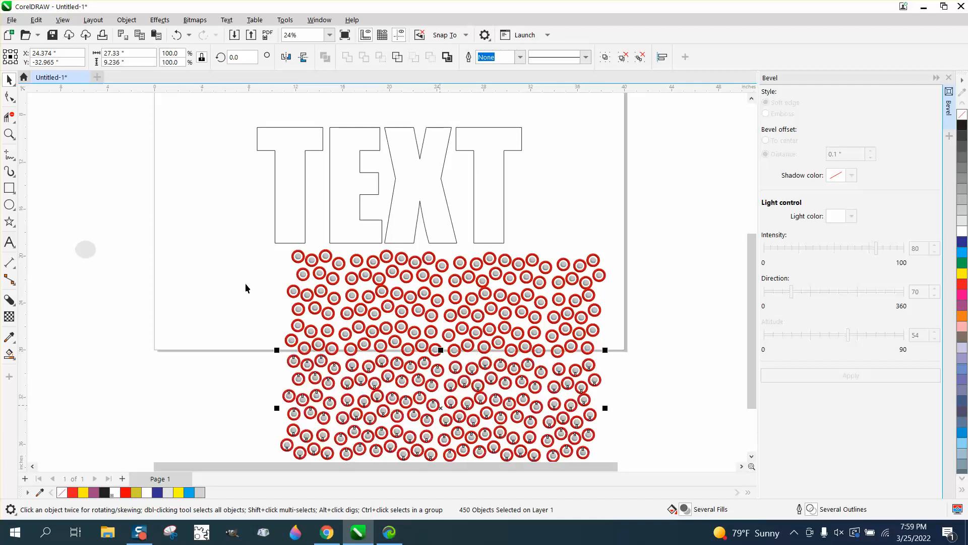
{"action": "left_click", "coordinate": [221, 265]}
- Delete the stray gray ellipse outside the page, left of the TEXT outline
{"action": "scroll", "coordinate": [248, 249], "scroll_direction": "down", "scroll_amount": 1}
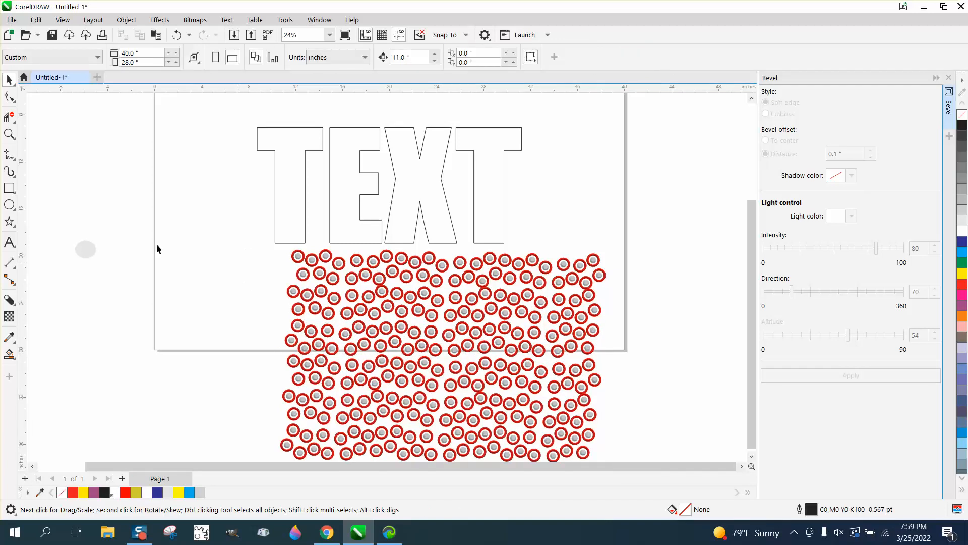
{"action": "left_click", "coordinate": [139, 250]}
{"action": "key", "text": "Delete"}
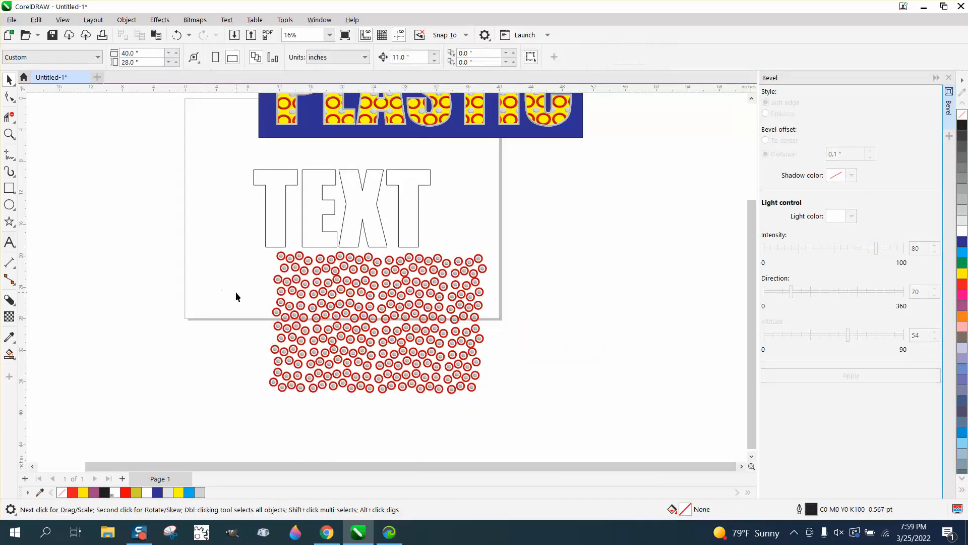
- Select every ring and dot in the pattern below TEXT and group them
{"action": "left_click_drag", "start_coordinate": [250, 247], "coordinate": [569, 423]}
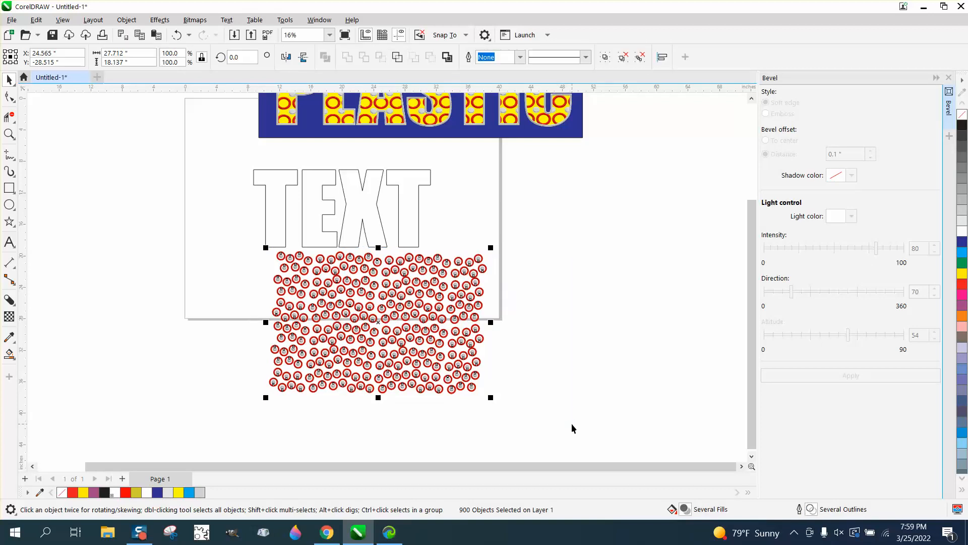
{"action": "key", "text": "ctrl+g"}
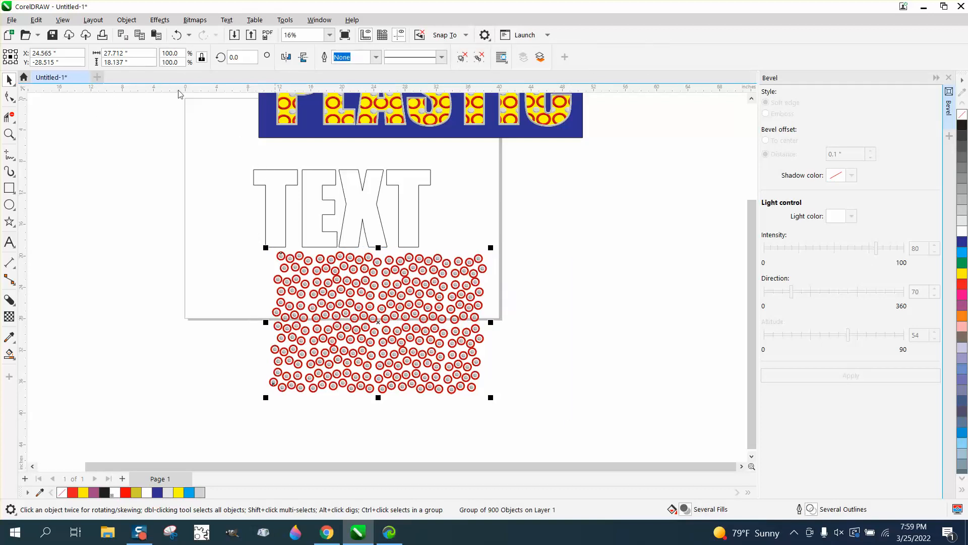
- Try placing the grouped ring pattern inside the TEXT outline as a PowerClip, inspect the letters closely, and undo it
{"action": "left_click", "coordinate": [126, 20]}
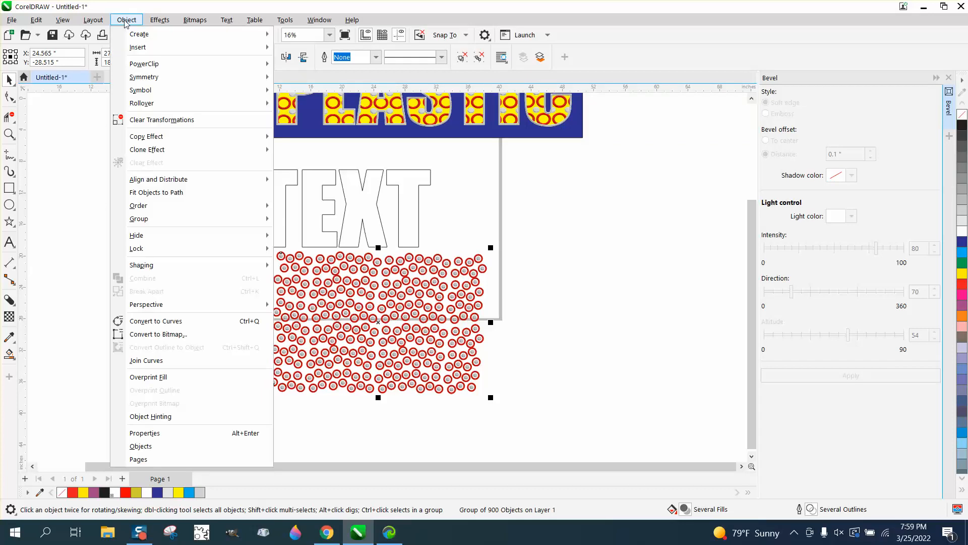
{"action": "mouse_move", "coordinate": [149, 70]}
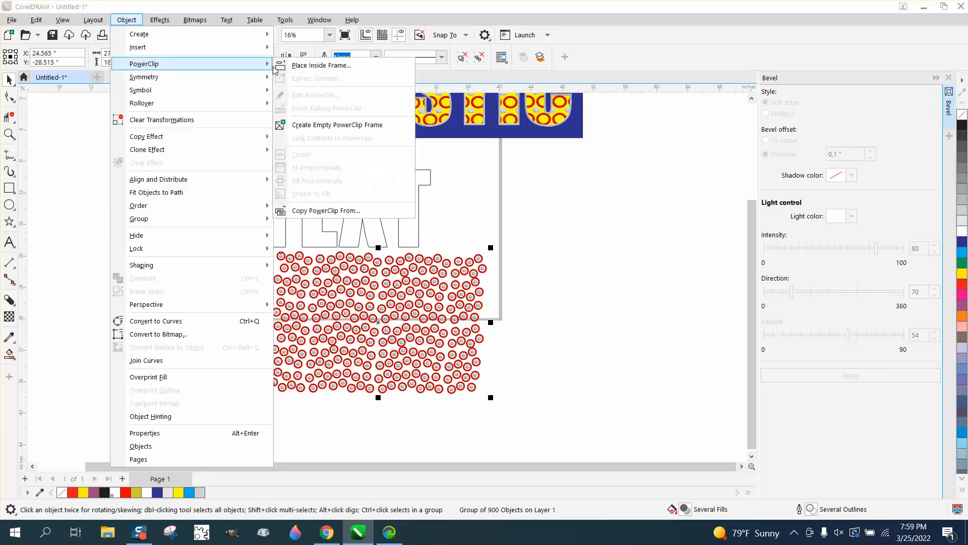
{"action": "left_click", "coordinate": [305, 67]}
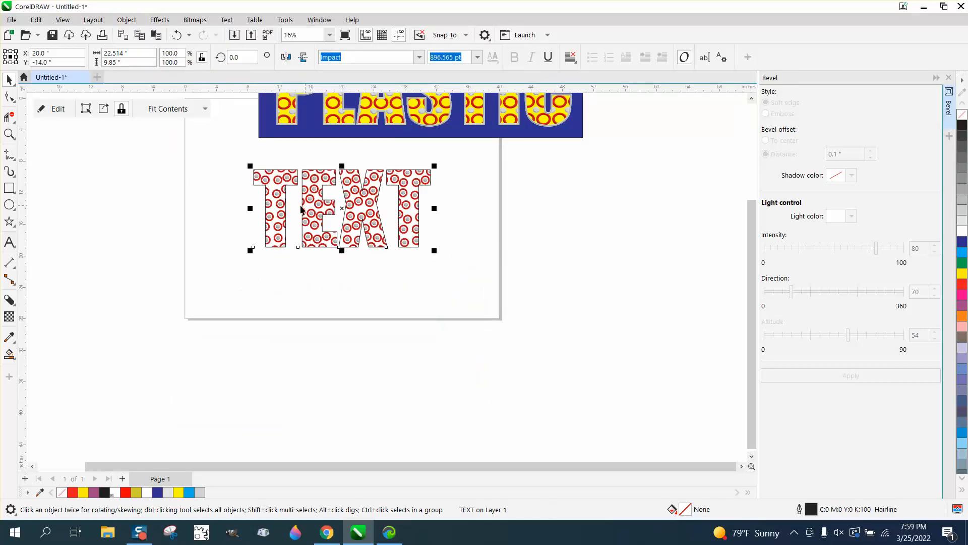
{"action": "left_click", "coordinate": [9, 134]}
{"action": "left_click_drag", "start_coordinate": [249, 165], "coordinate": [480, 272]}
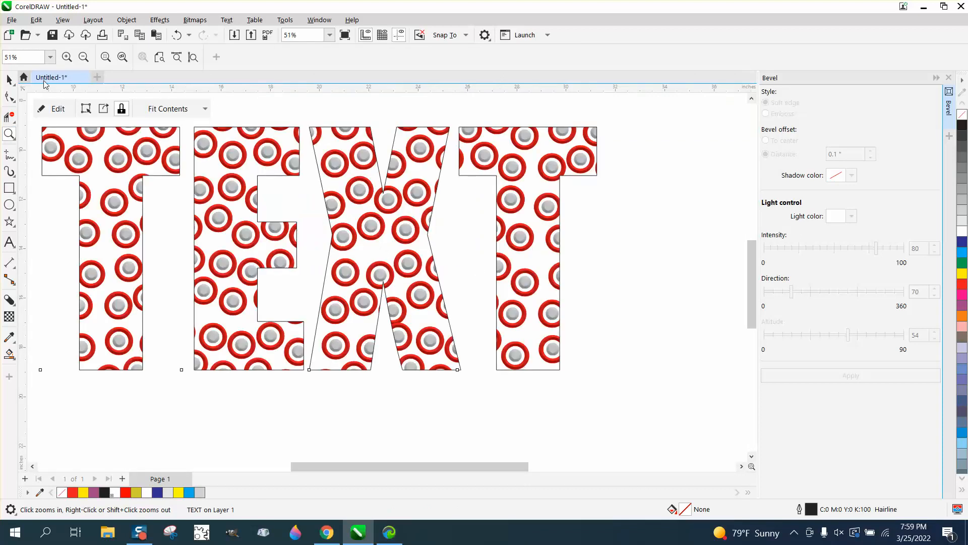
{"action": "key", "text": "ctrl+z"}
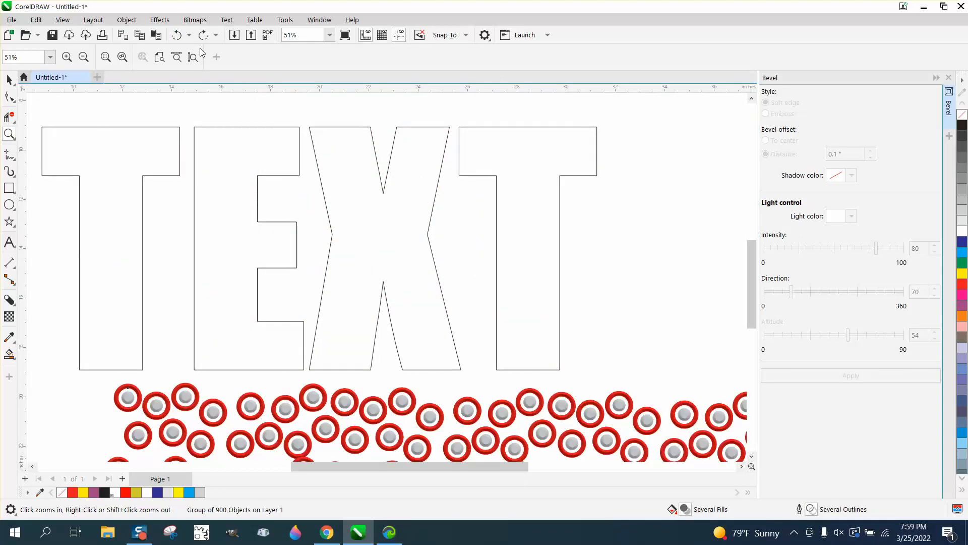
{"action": "key", "text": "F3"}
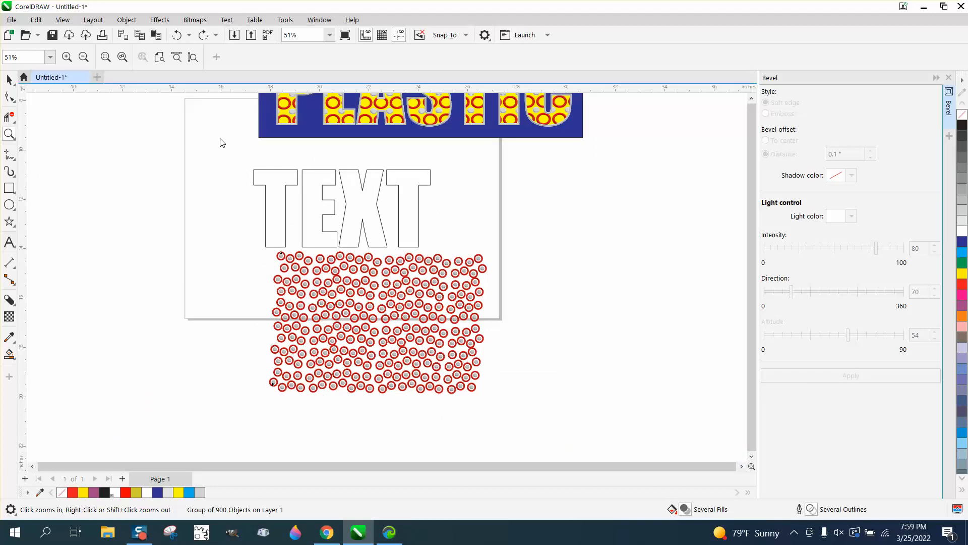
{"action": "key", "text": "F3"}
{"action": "left_click", "coordinate": [339, 223]}
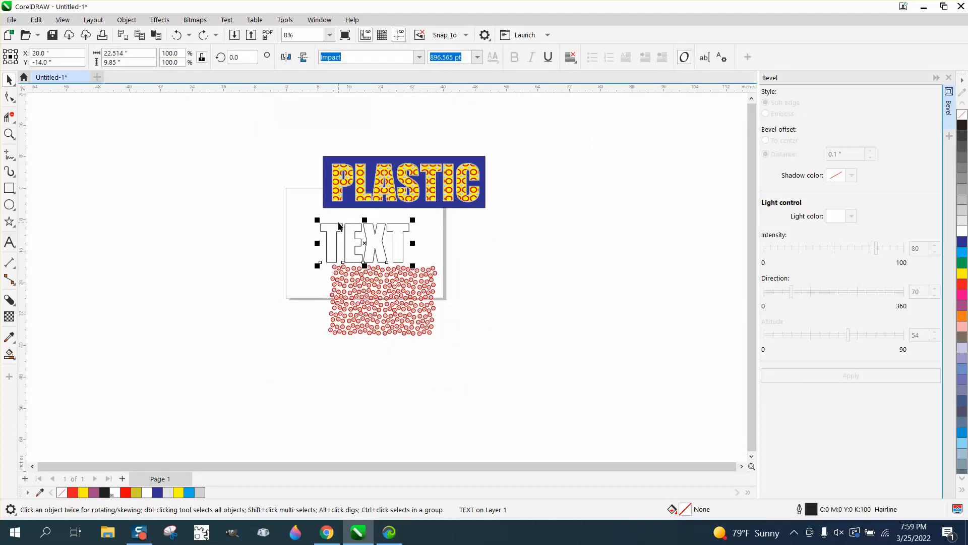
{"action": "left_click", "coordinate": [379, 129]}
{"action": "left_click", "coordinate": [372, 237]}
{"action": "left_click", "coordinate": [288, 160]}
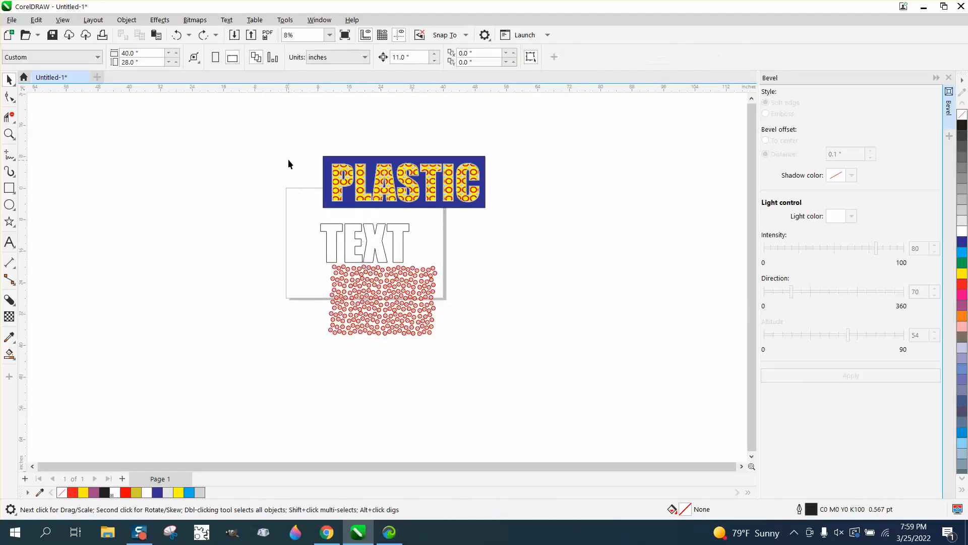
{"action": "left_click", "coordinate": [372, 229]}
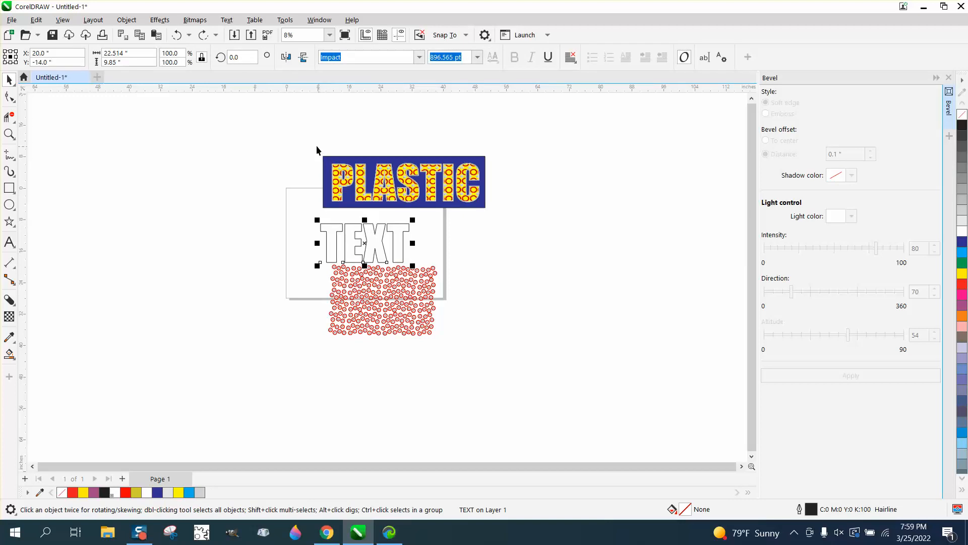
- Select the whole PLASTIC sample with its blue background and move it 44 inches to the right, clear of the page
{"action": "left_click_drag", "start_coordinate": [318, 146], "coordinate": [508, 218]}
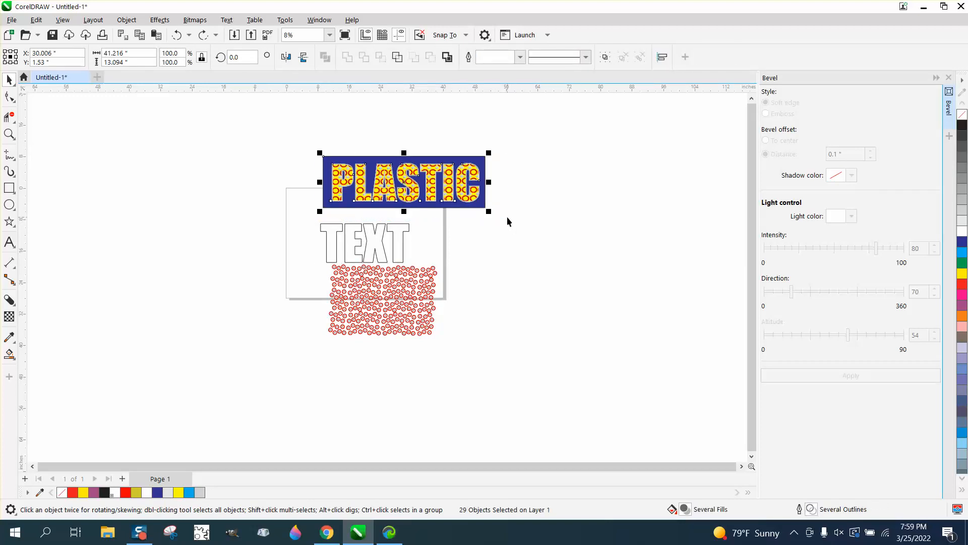
{"action": "key", "text": "Right"}
{"action": "key", "text": "Right"}
{"action": "key", "text": "Right"}
{"action": "key", "text": "Right"}
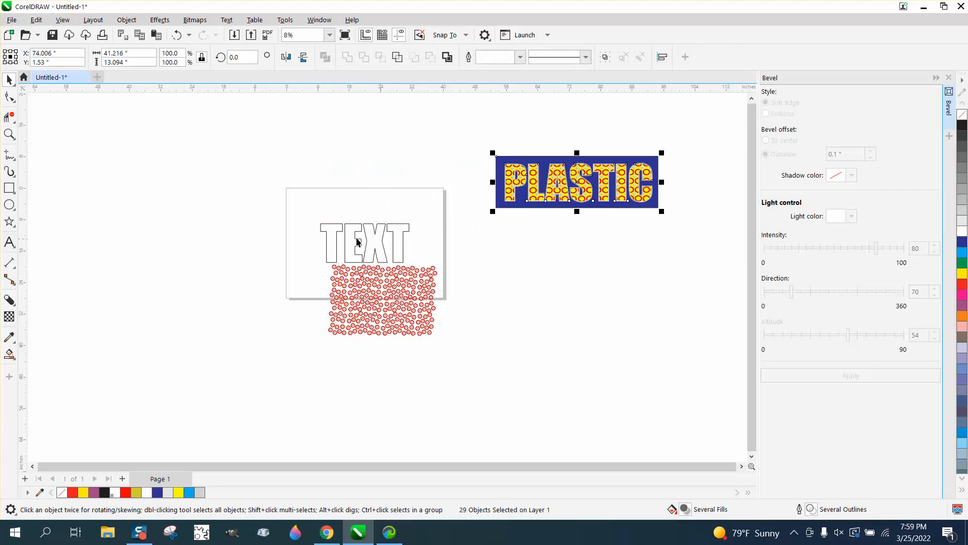
- Duplicate the TEXT outline and move the copy 11 inches up, directly above the original
{"action": "left_click_drag", "start_coordinate": [301, 209], "coordinate": [441, 265]}
{"action": "key", "text": "ctrl+d"}
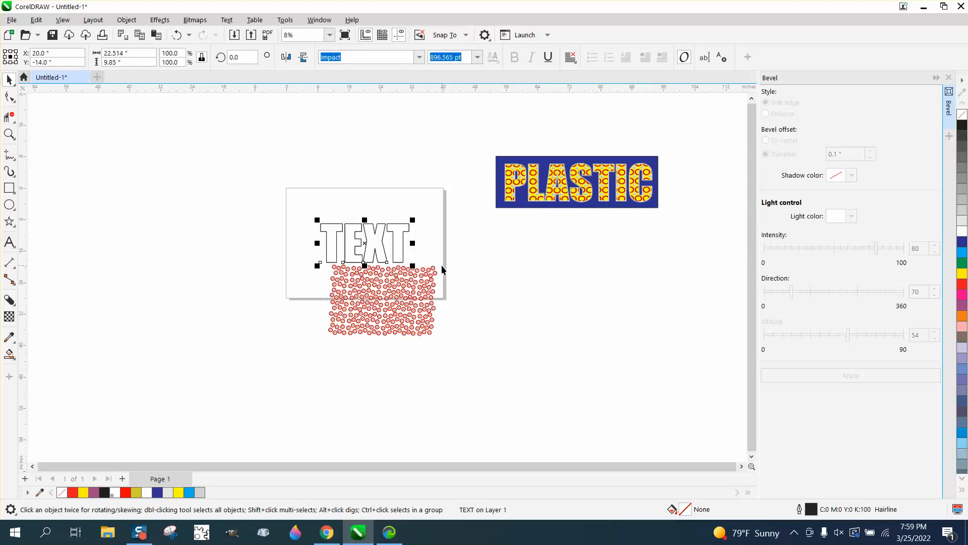
{"action": "key", "text": "Up"}
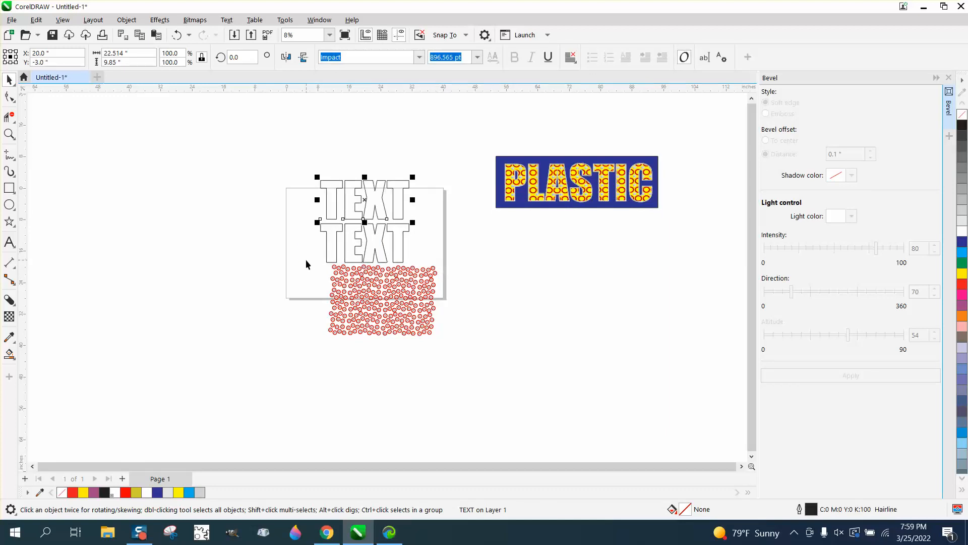
- Place the grouped ring pattern inside the lower TEXT outline as a PowerClip
{"action": "left_click_drag", "start_coordinate": [307, 260], "coordinate": [452, 341]}
{"action": "left_click", "coordinate": [434, 327]}
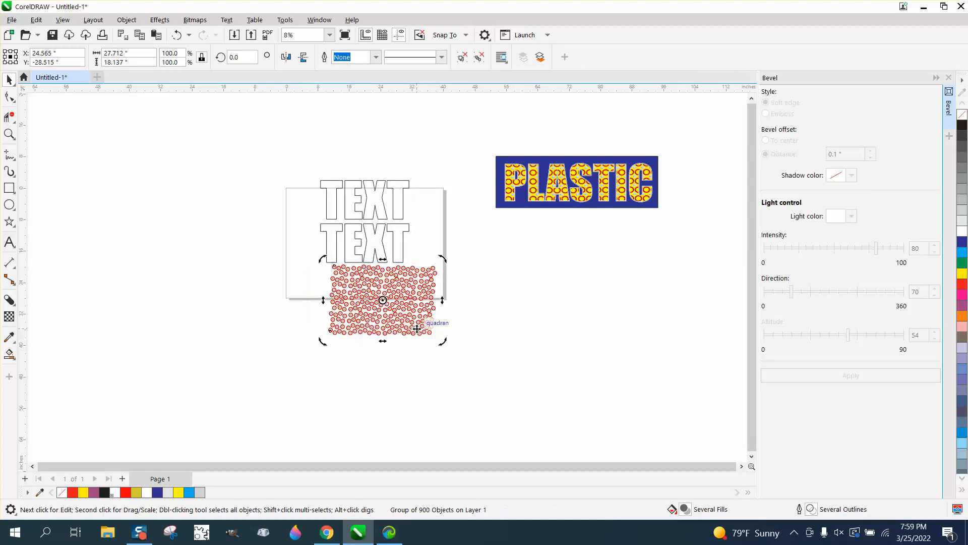
{"action": "left_click", "coordinate": [127, 21]}
{"action": "mouse_move", "coordinate": [146, 218]}
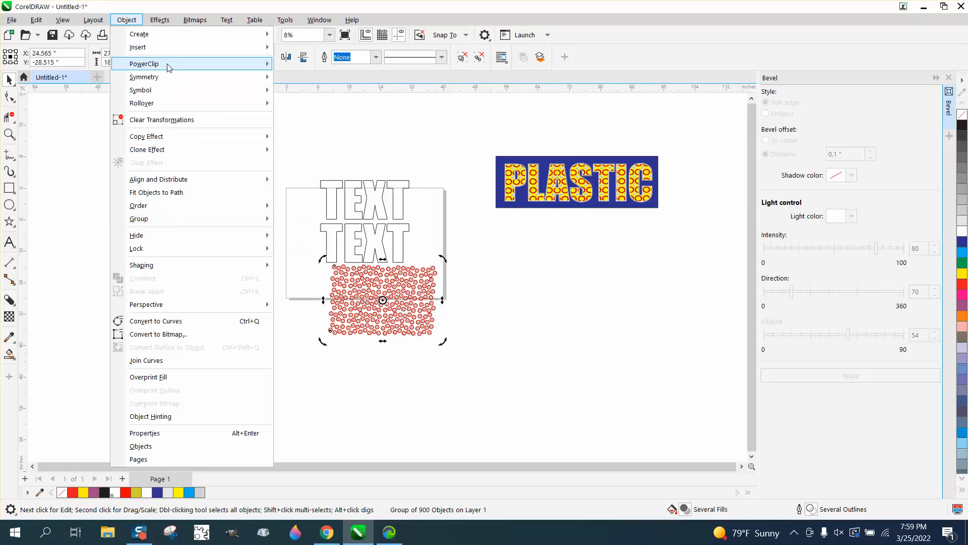
{"action": "left_click", "coordinate": [312, 66]}
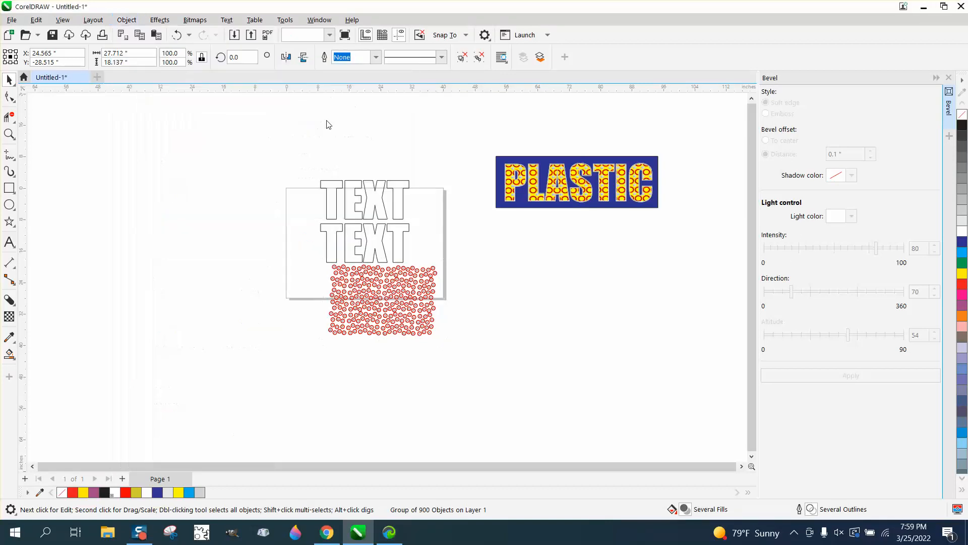
{"action": "left_click", "coordinate": [328, 230]}
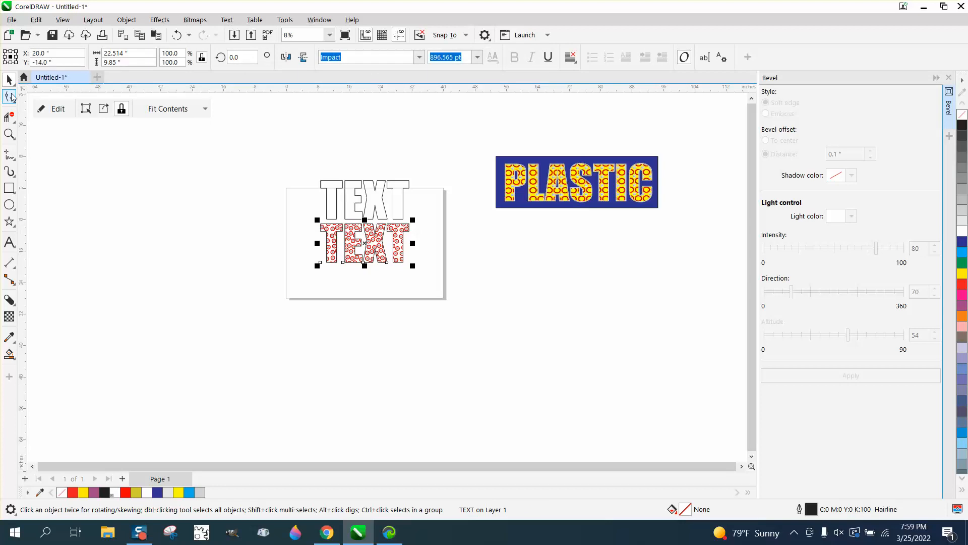
- Put a copy of the empty upper TEXT 22 inches lower, below the patterned word, filled yellow with no outline
{"action": "left_click", "coordinate": [375, 208]}
{"action": "key", "text": "plus"}
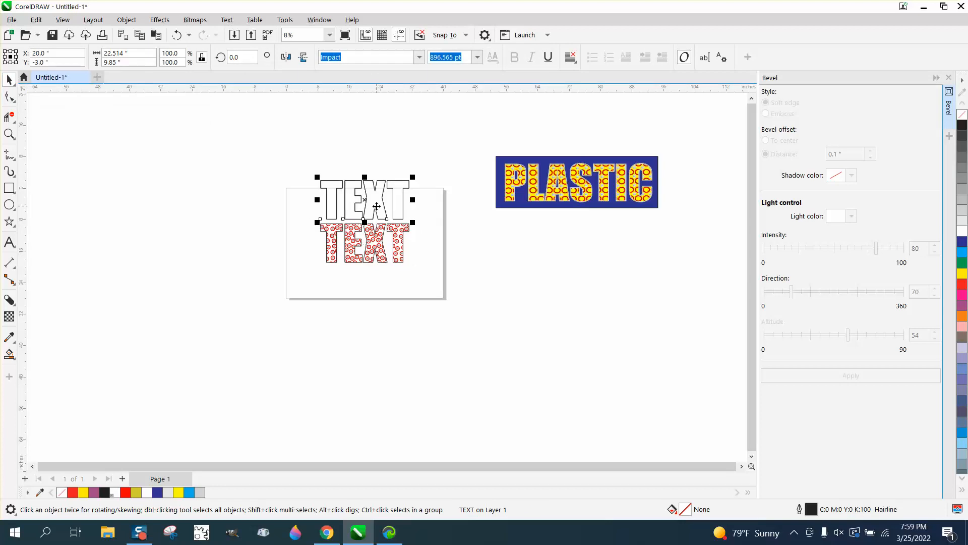
{"action": "key", "text": "Down"}
{"action": "key", "text": "Down"}
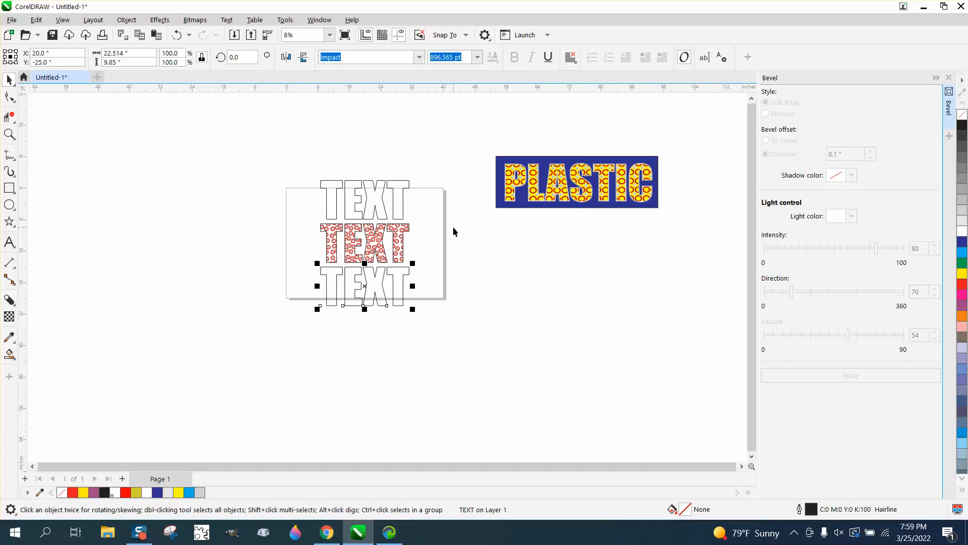
{"action": "left_click", "coordinate": [963, 273]}
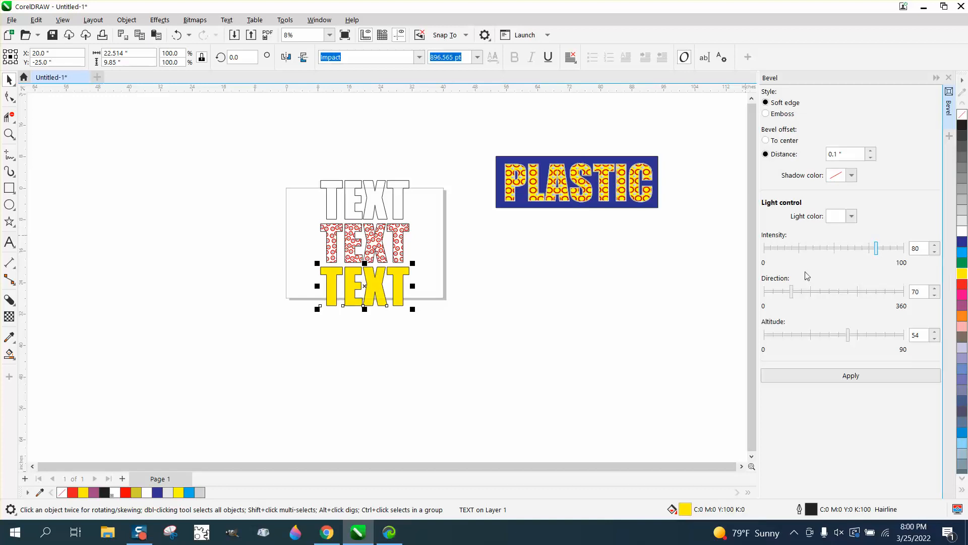
{"action": "right_click", "coordinate": [962, 115]}
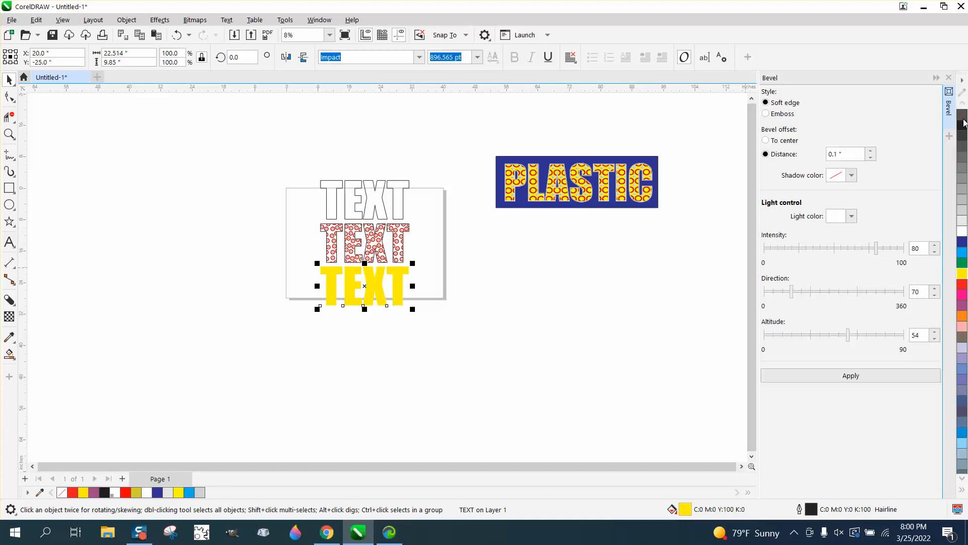
- Send the yellow TEXT to the back of the page and move it 11 inches up behind the patterned TEXT
{"action": "left_click", "coordinate": [127, 19]}
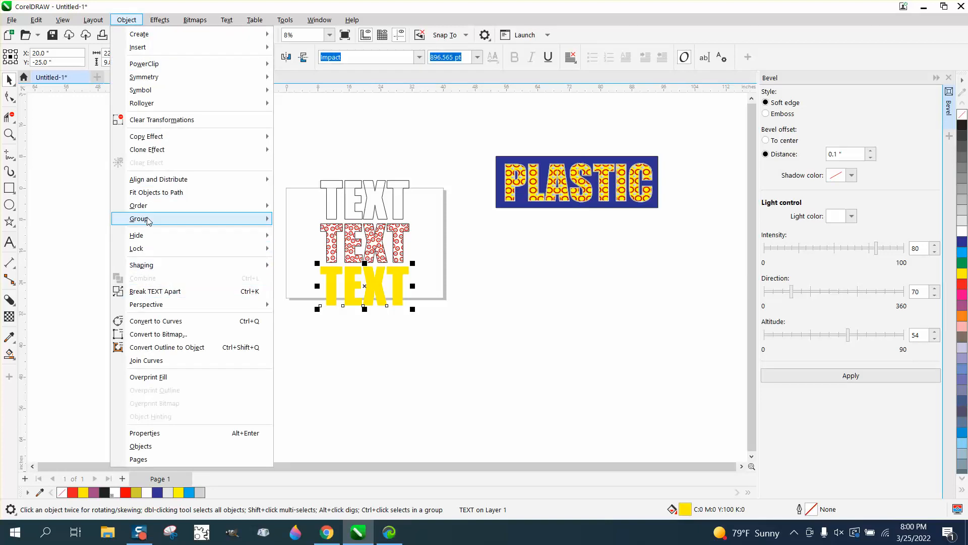
{"action": "mouse_move", "coordinate": [267, 206]}
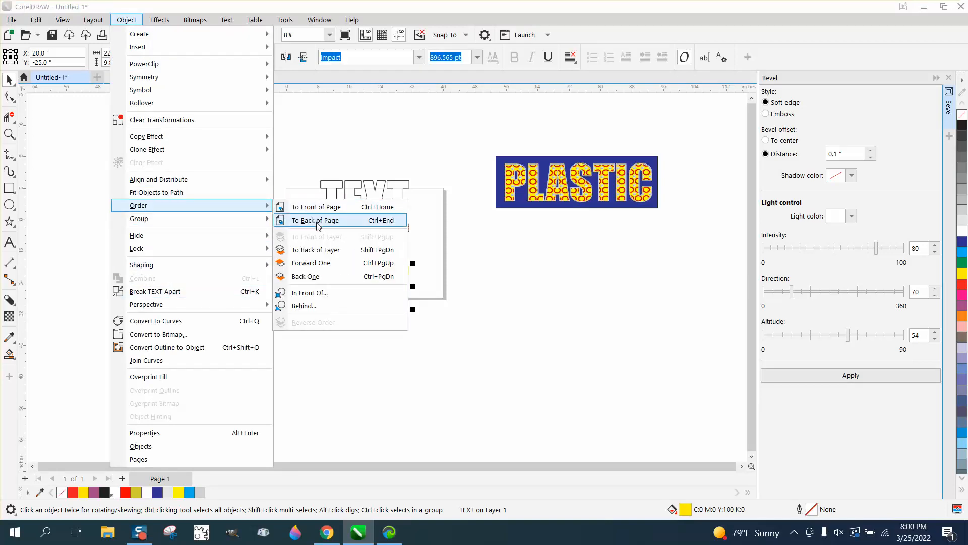
{"action": "left_click", "coordinate": [307, 220]}
{"action": "key", "text": "Up"}
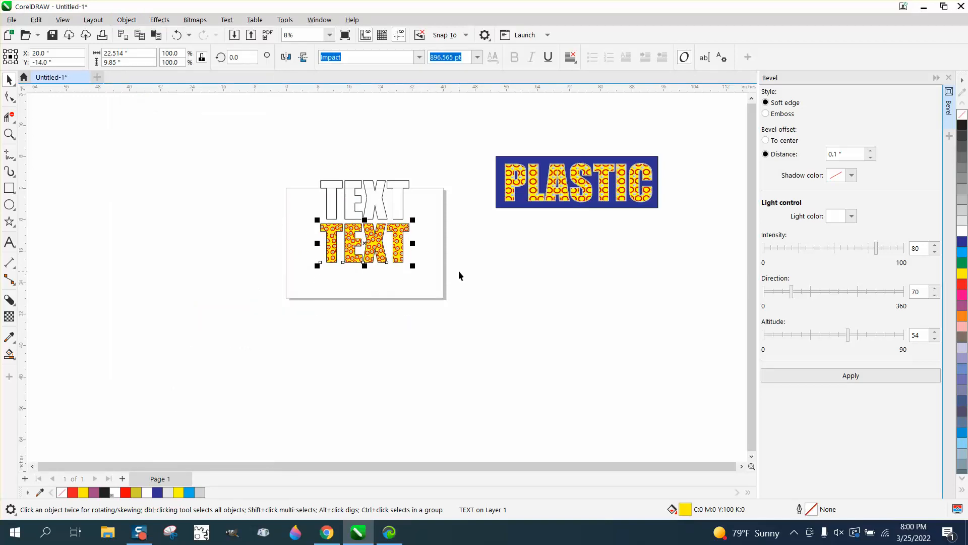
- Check the filled letters closely, then convert the hairline outline of the empty upper TEXT to an object
{"action": "left_click", "coordinate": [9, 134]}
{"action": "left_click_drag", "start_coordinate": [298, 211], "coordinate": [461, 278]}
{"action": "left_click_drag", "start_coordinate": [324, 227], "coordinate": [425, 270]}
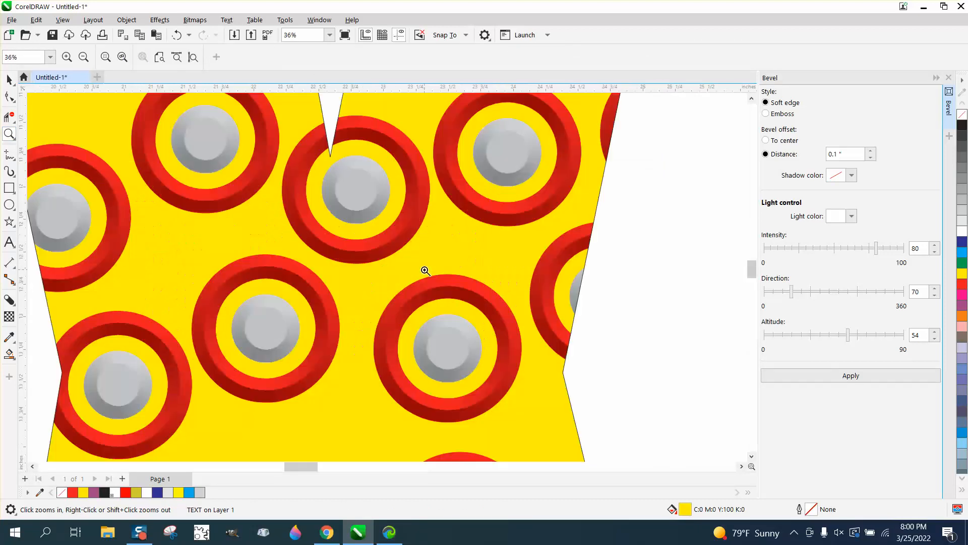
{"action": "scroll", "coordinate": [423, 271], "scroll_direction": "down", "scroll_amount": 4}
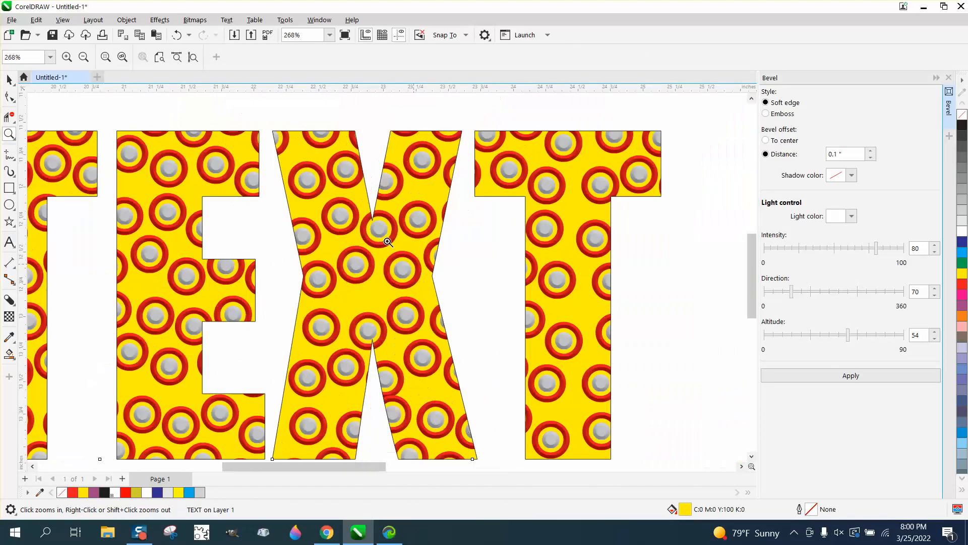
{"action": "scroll", "coordinate": [387, 242], "scroll_direction": "down", "scroll_amount": 2}
{"action": "left_click", "coordinate": [9, 80]}
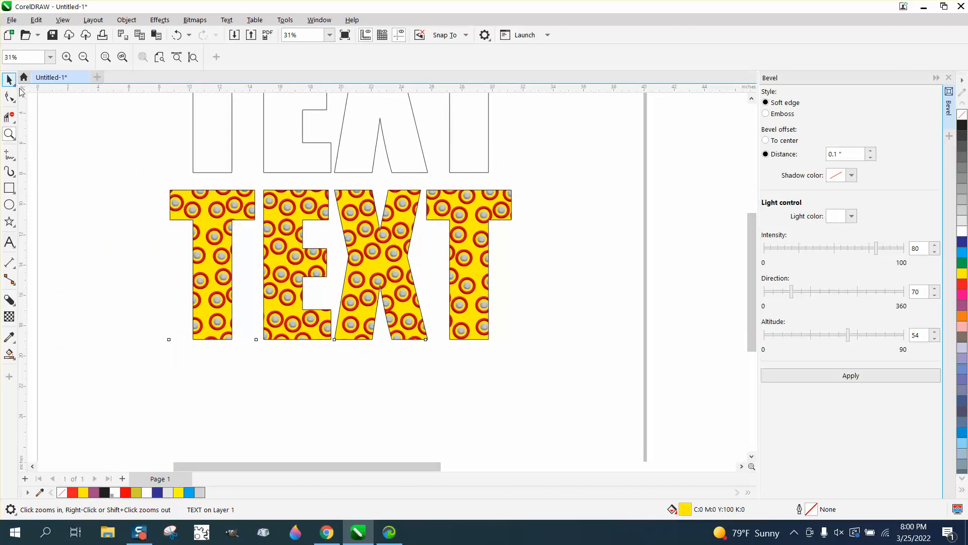
{"action": "left_click", "coordinate": [224, 172]}
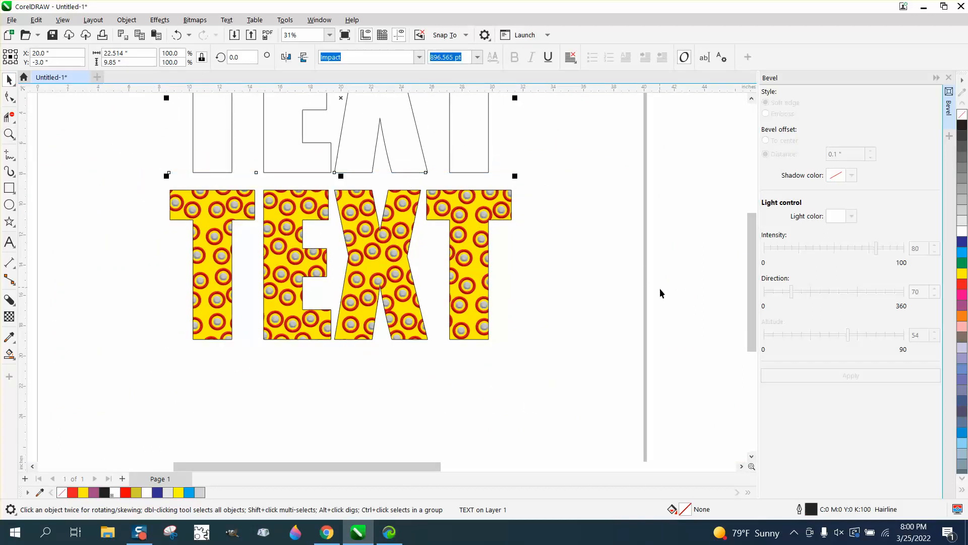
{"action": "left_click", "coordinate": [127, 20]}
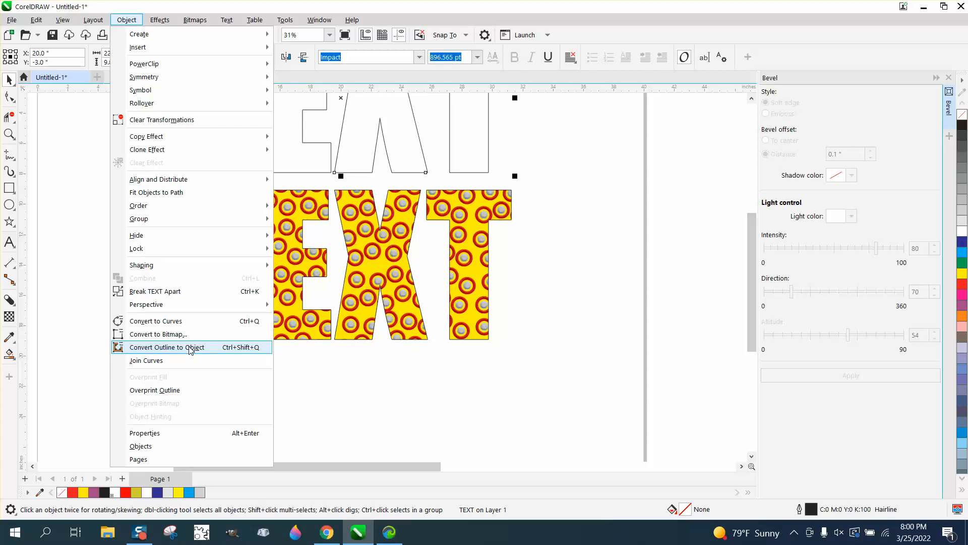
{"action": "left_click", "coordinate": [166, 347]}
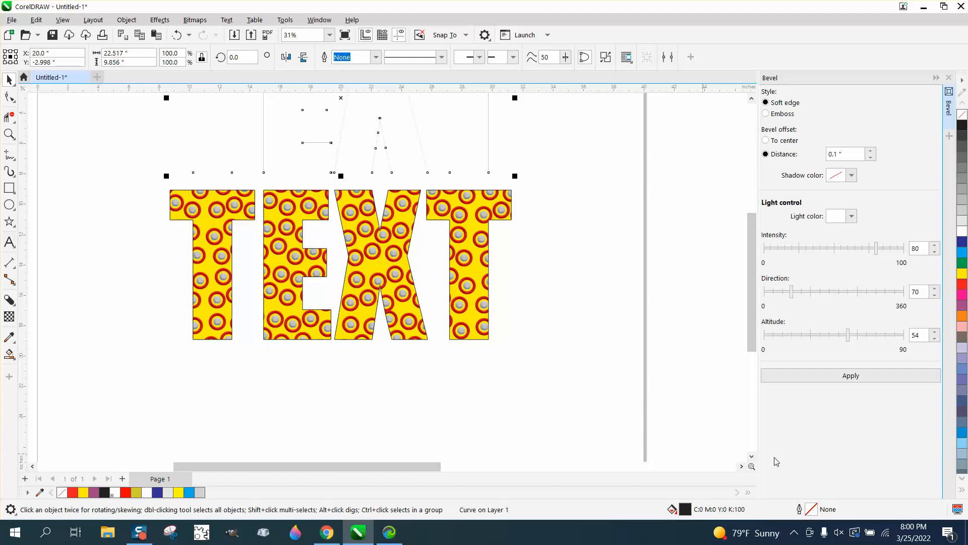
- Give the upper TEXT curve a 12 pt outline in 10% Black
{"action": "key", "text": "F12"}
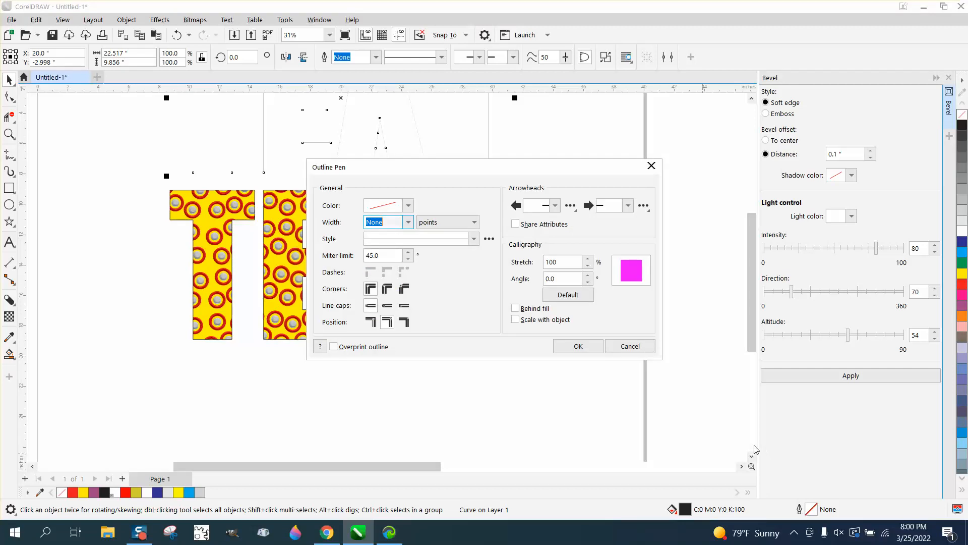
{"action": "left_click", "coordinate": [407, 225]}
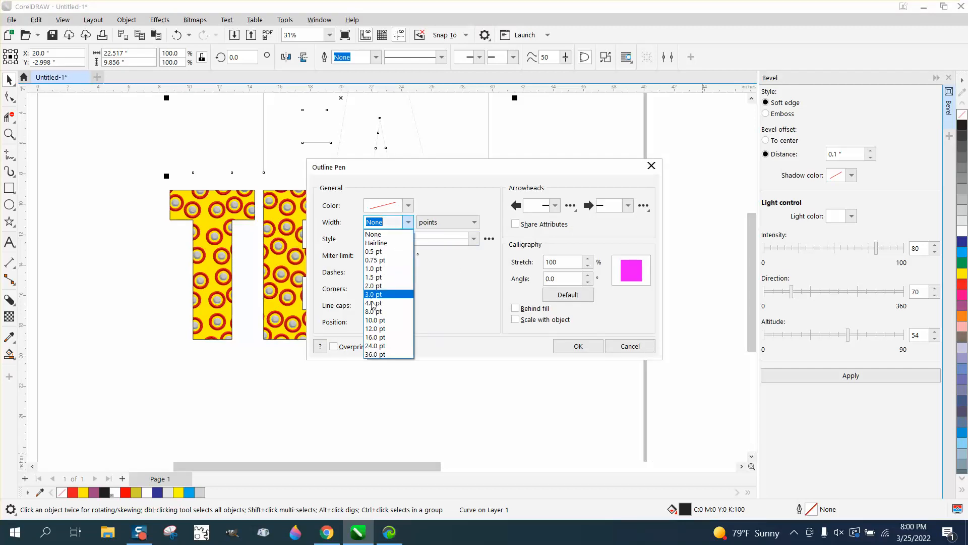
{"action": "left_click", "coordinate": [378, 332]}
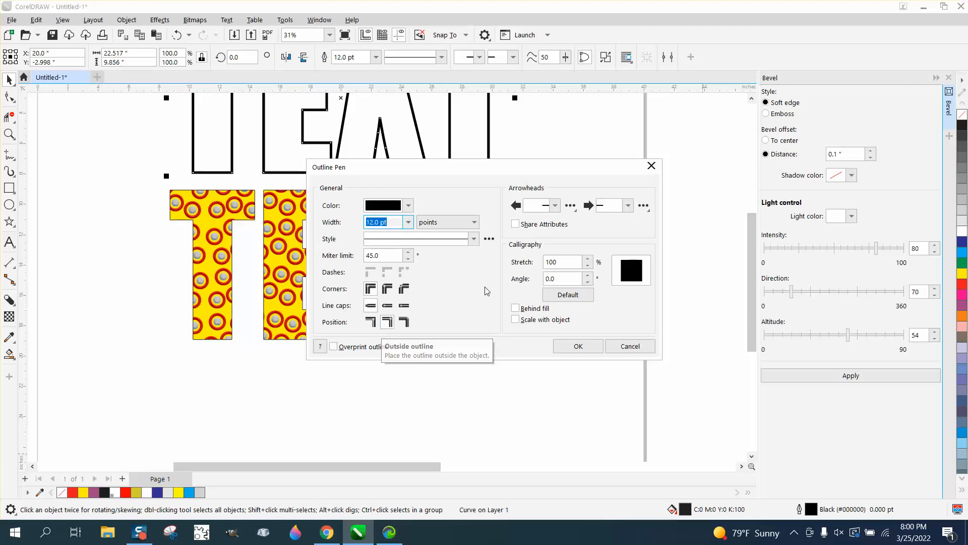
{"action": "left_click", "coordinate": [588, 348]}
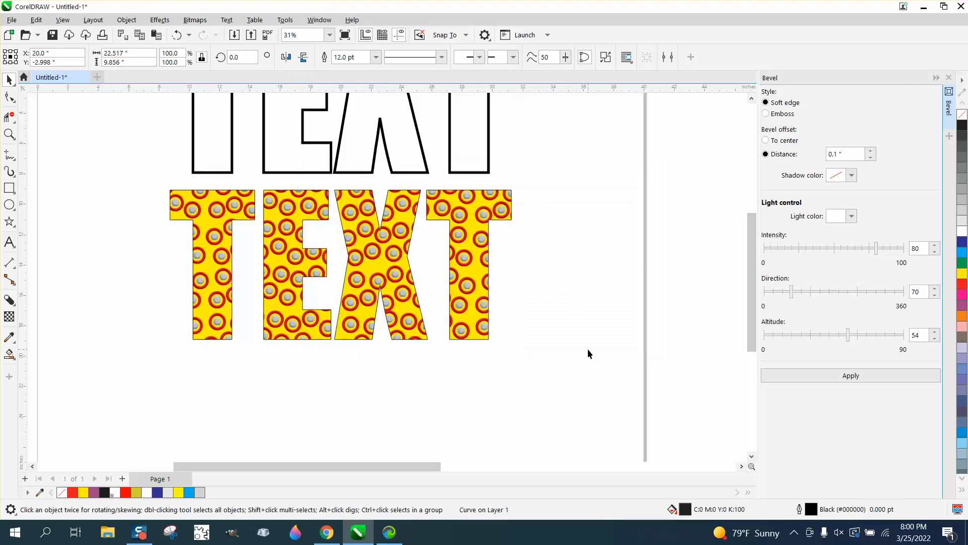
{"action": "right_click", "coordinate": [963, 223]}
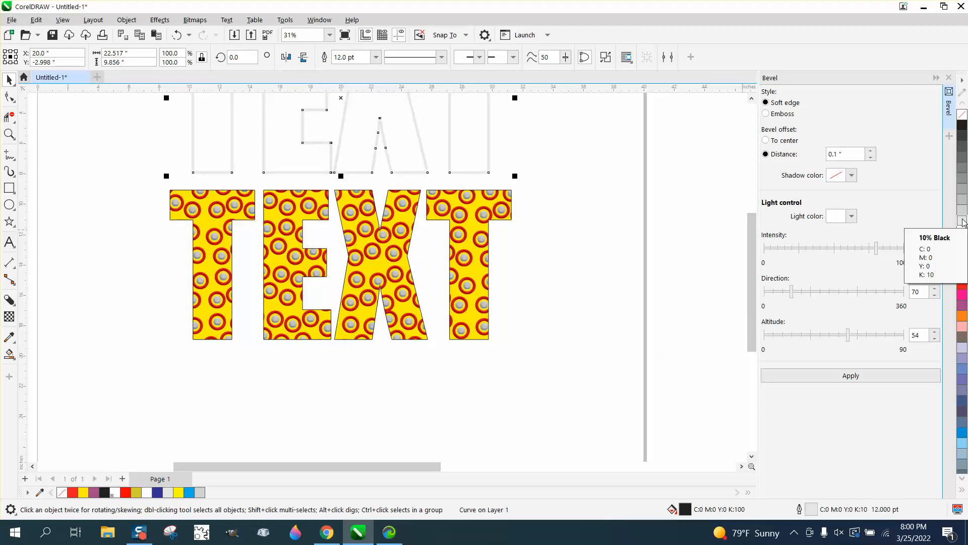
- Try a soft edge bevel with 0.1 inch distance on the gray-outlined TEXT, inspect its edges closely, and undo it
{"action": "left_click", "coordinate": [851, 377]}
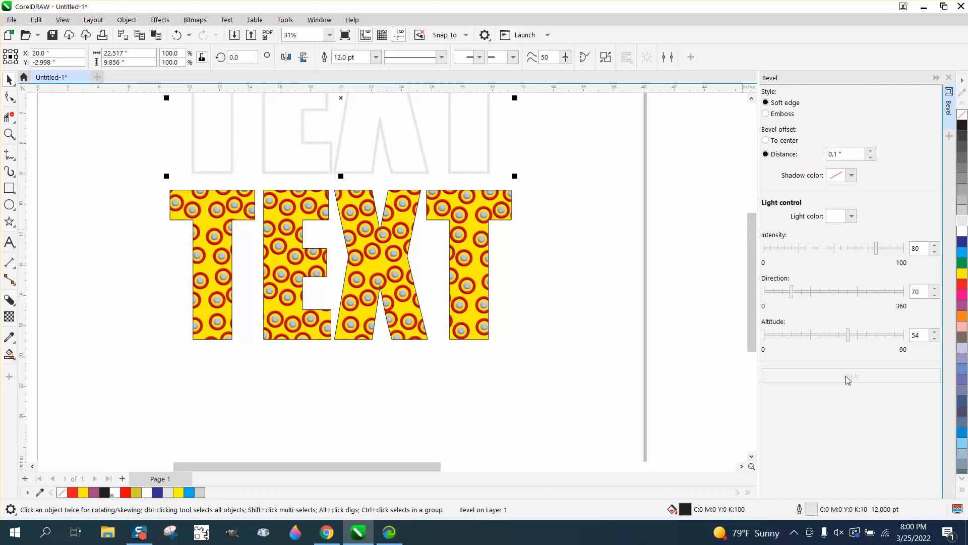
{"action": "left_click", "coordinate": [9, 133]}
{"action": "left_click_drag", "start_coordinate": [185, 165], "coordinate": [258, 187]}
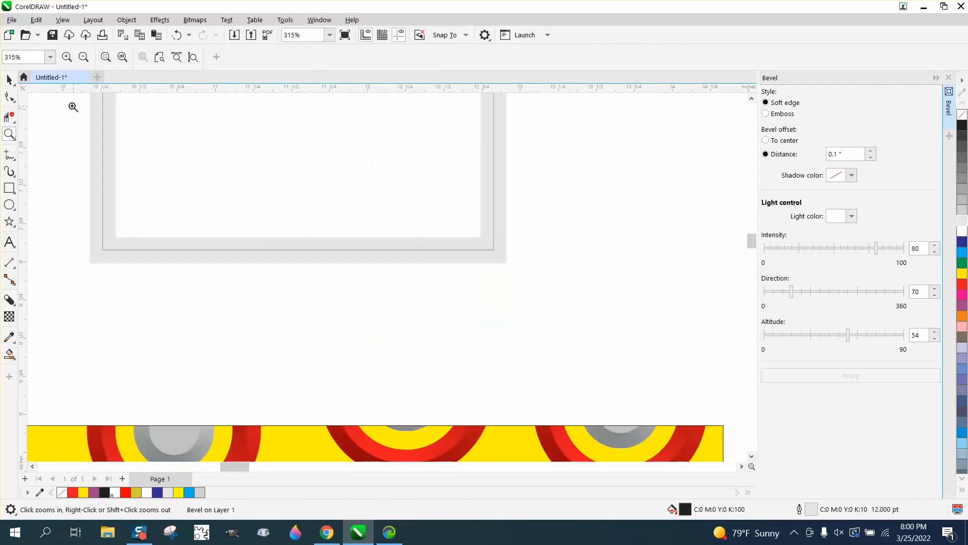
{"action": "left_click", "coordinate": [9, 79]}
{"action": "left_click", "coordinate": [507, 262]}
{"action": "scroll", "coordinate": [513, 266], "scroll_direction": "down", "scroll_amount": 2}
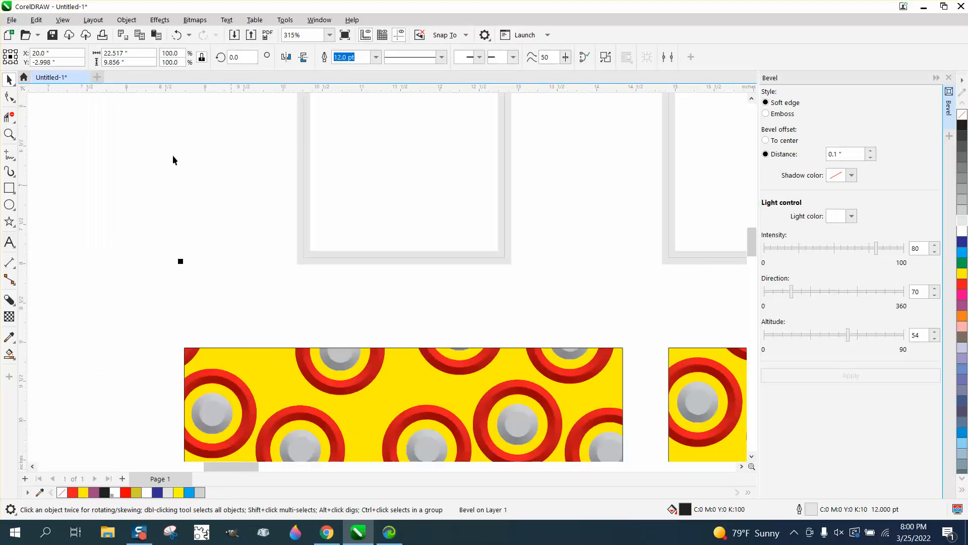
{"action": "left_click", "coordinate": [177, 35]}
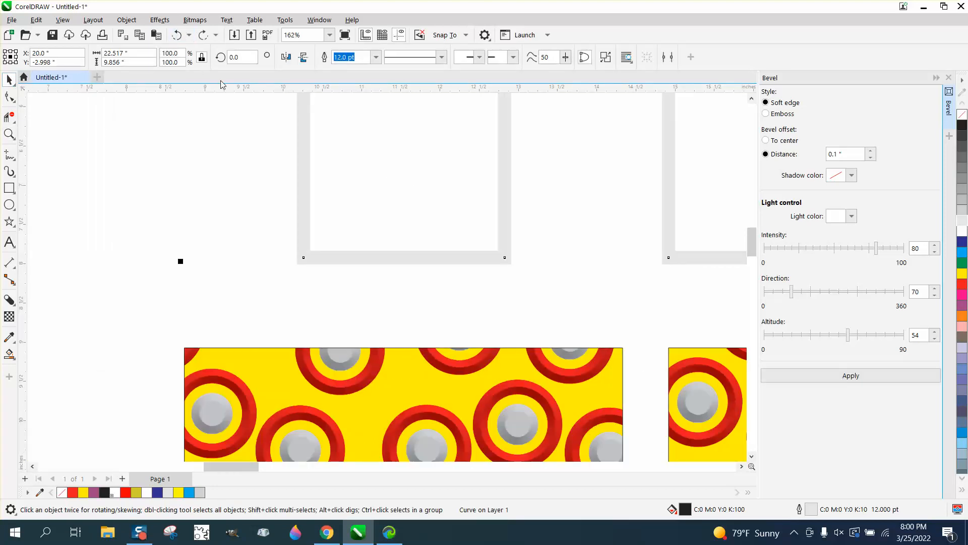
- Convert the 12 pt gray outline of the upper TEXT to an object and deselect everything
{"action": "left_click", "coordinate": [127, 20]}
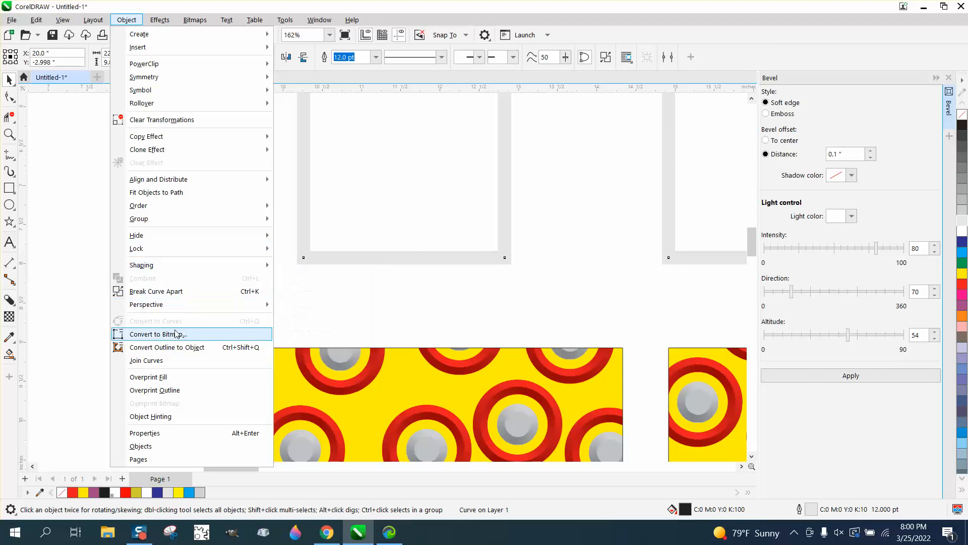
{"action": "left_click", "coordinate": [169, 348]}
{"action": "left_click", "coordinate": [238, 314]}
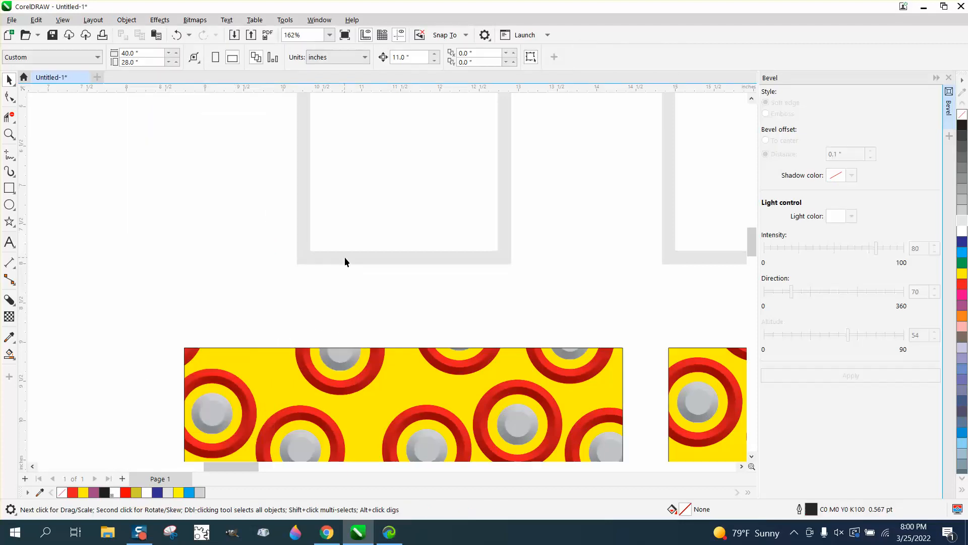
- Apply a soft edge bevel with 0.1 inch distance to the converted gray TEXT outline
{"action": "left_click", "coordinate": [344, 256]}
{"action": "left_click", "coordinate": [824, 373]}
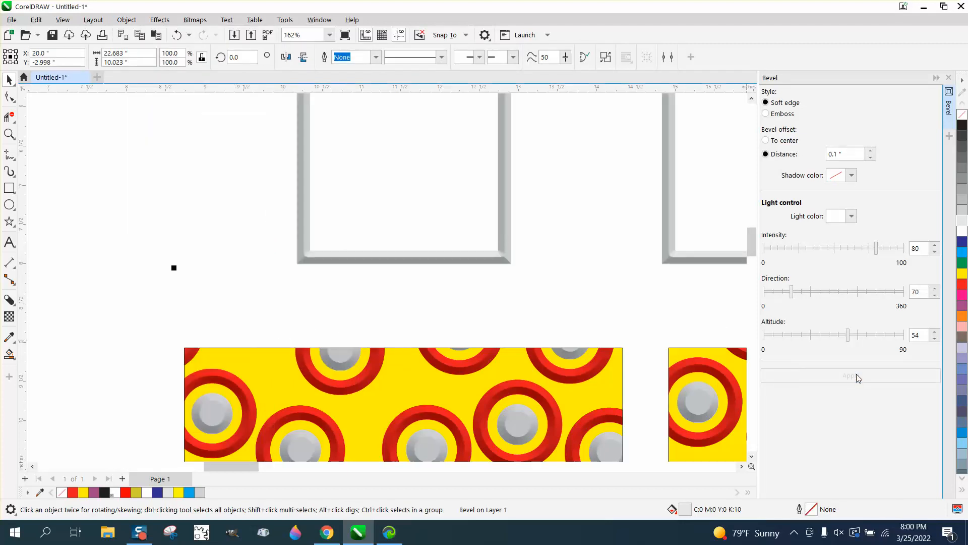
{"action": "left_click", "coordinate": [205, 237]}
- Move the beveled gray outline 11 inches down onto the edges of the yellow patterned TEXT
{"action": "scroll", "coordinate": [144, 228], "scroll_direction": "down", "scroll_amount": 5}
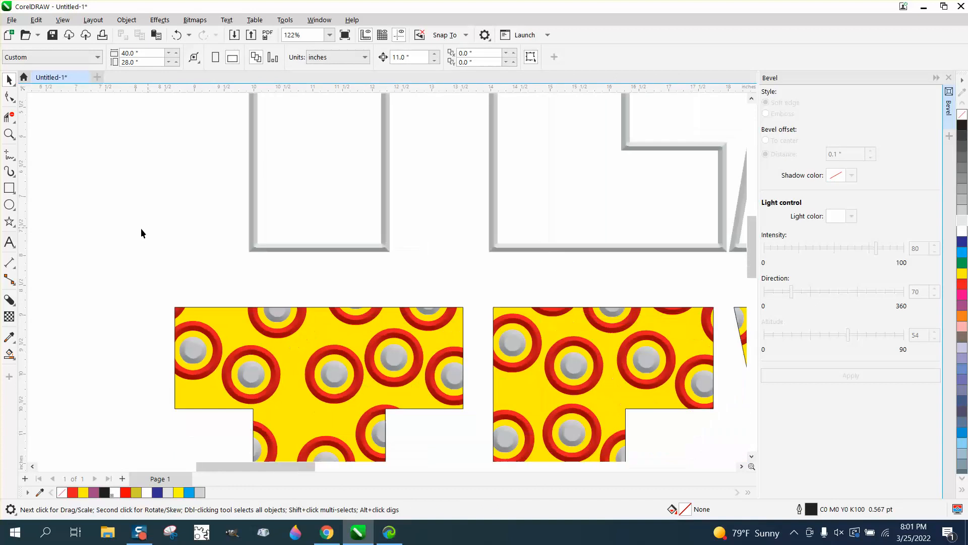
{"action": "scroll", "coordinate": [186, 219], "scroll_direction": "down", "scroll_amount": 3}
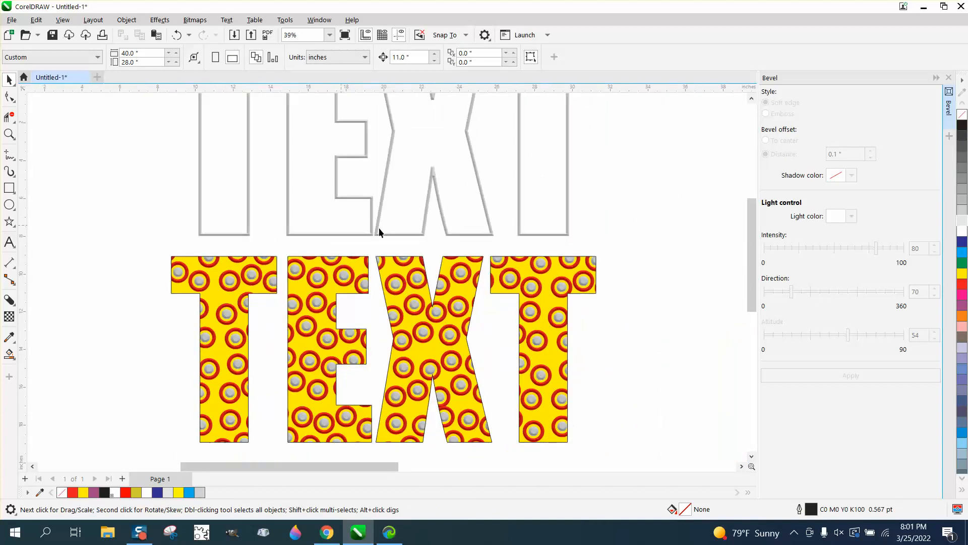
{"action": "scroll", "coordinate": [667, 235], "scroll_direction": "down", "scroll_amount": 1}
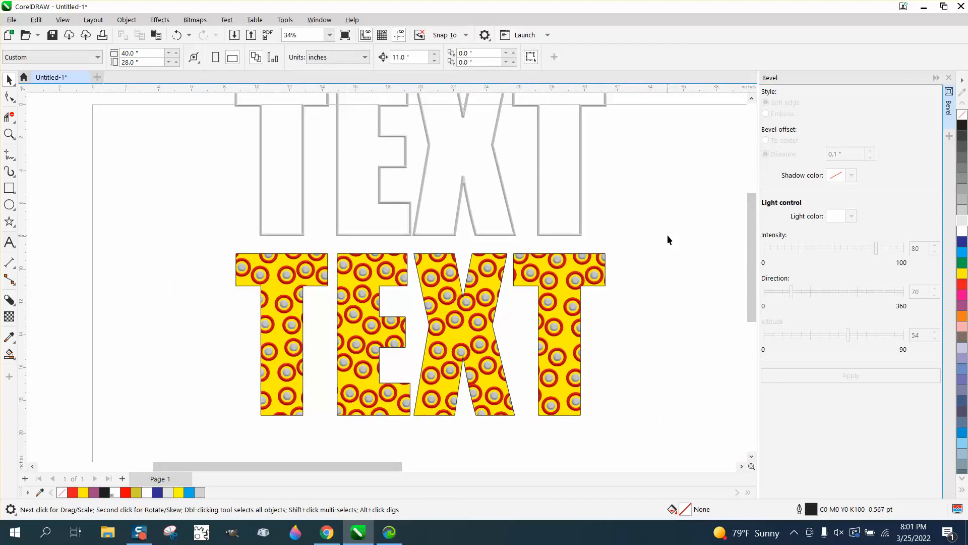
{"action": "left_click", "coordinate": [583, 225]}
{"action": "key", "text": "Down"}
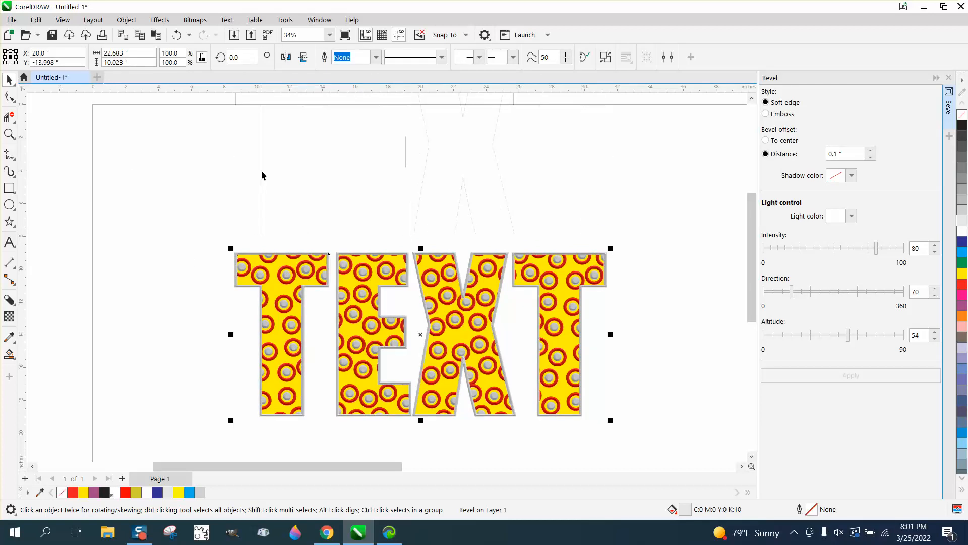
- Deselect the beveled gray outline and examine its corners and edges closely on the first two letters of the patterned TEXT
{"action": "left_click", "coordinate": [274, 168]}
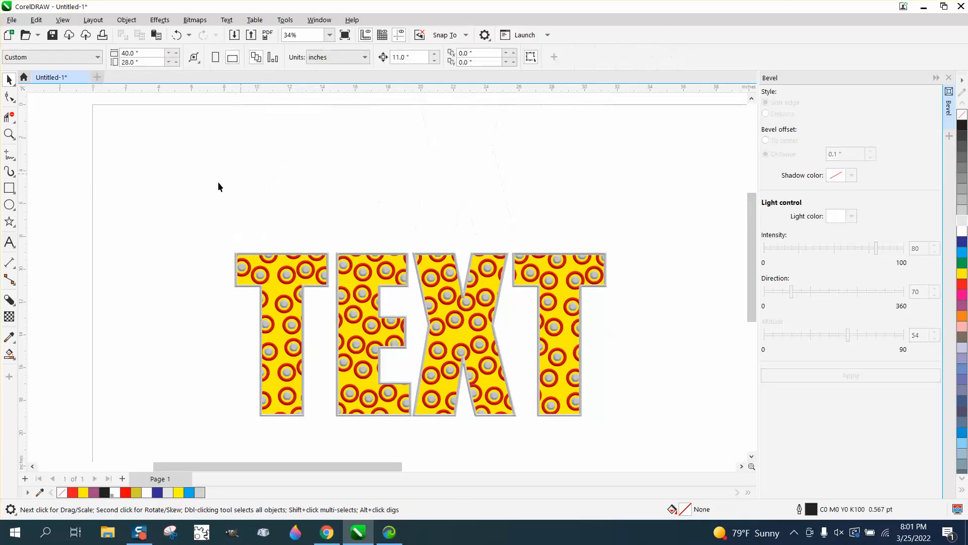
{"action": "left_click", "coordinate": [10, 135]}
{"action": "left_click_drag", "start_coordinate": [222, 244], "coordinate": [400, 305]}
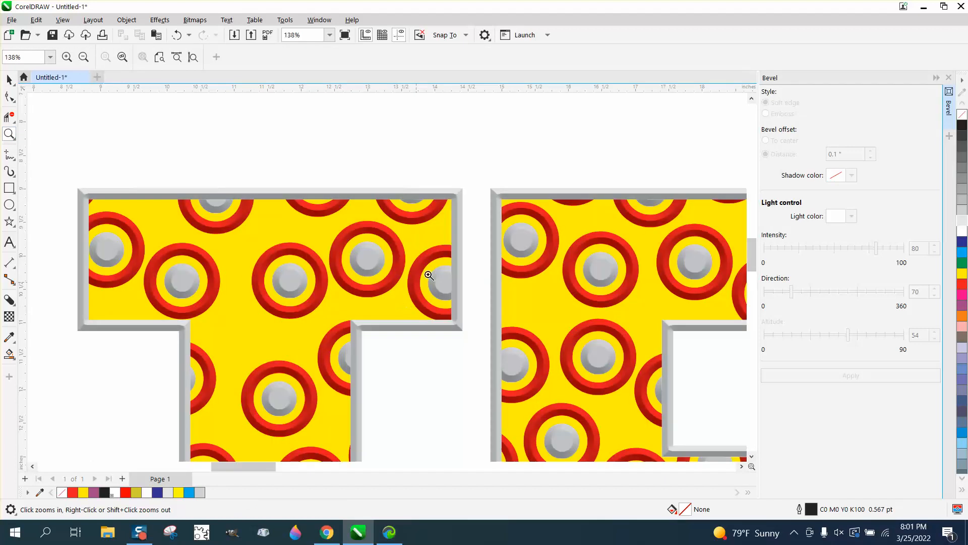
{"action": "left_click_drag", "start_coordinate": [436, 185], "coordinate": [495, 218]}
{"action": "right_click", "coordinate": [376, 207]}
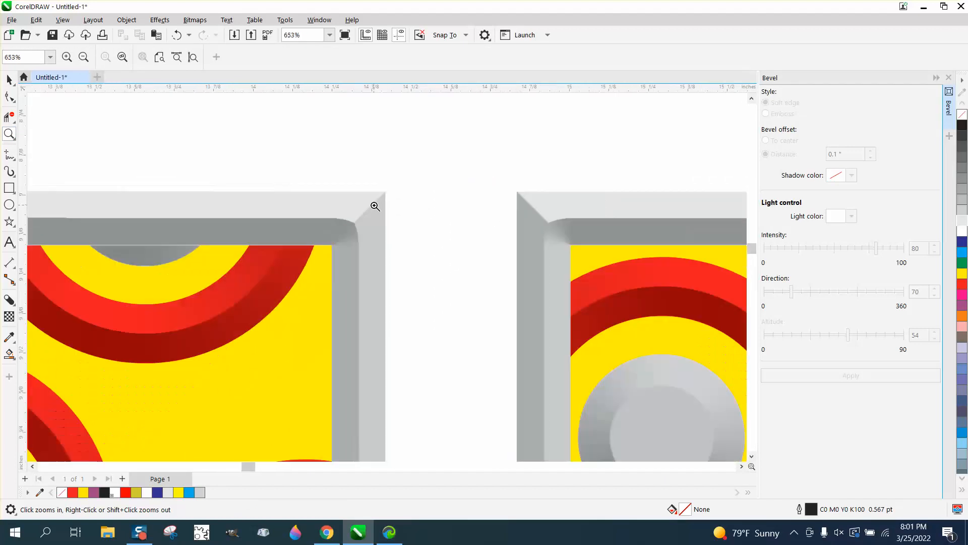
{"action": "scroll", "coordinate": [373, 206], "scroll_direction": "down", "scroll_amount": 4}
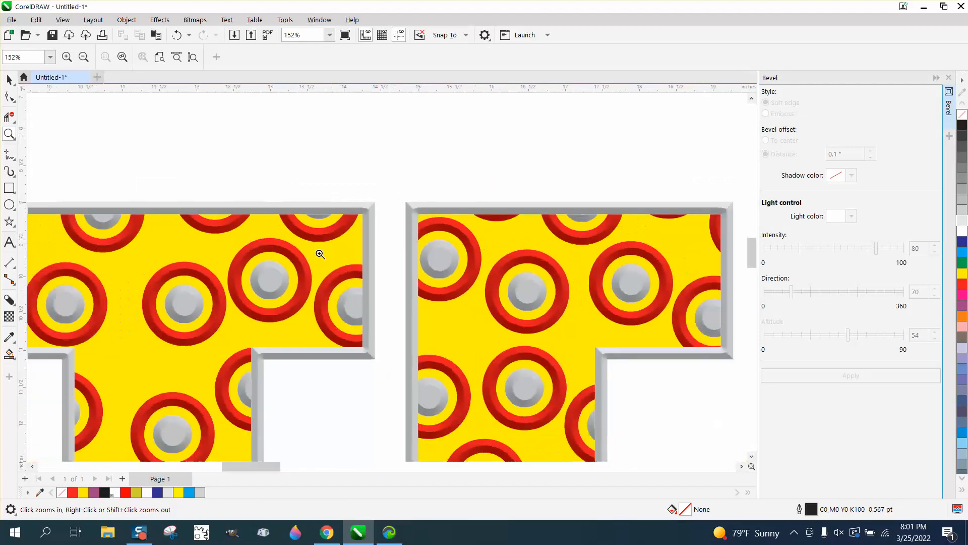
{"action": "scroll", "coordinate": [317, 249], "scroll_direction": "down", "scroll_amount": 4}
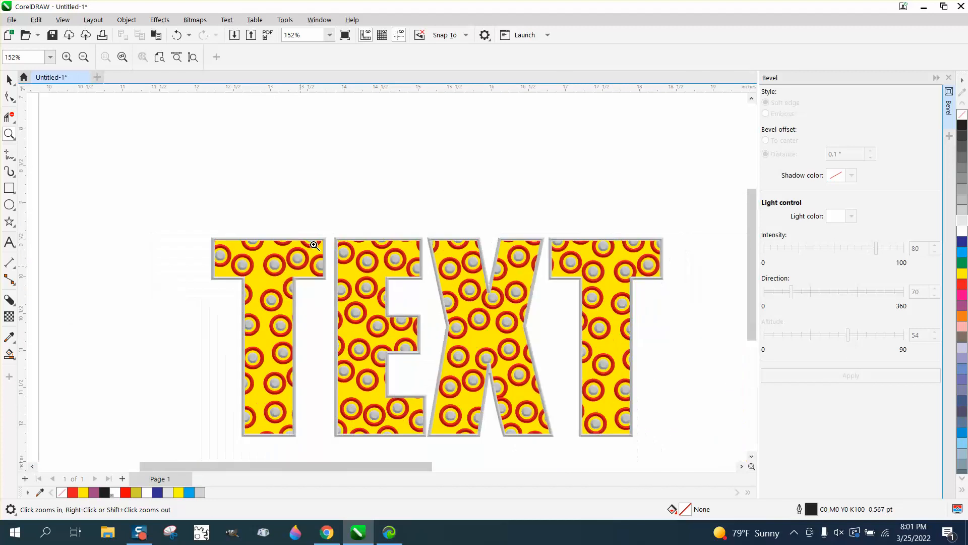
{"action": "scroll", "coordinate": [315, 245], "scroll_direction": "down", "scroll_amount": 5}
- Draw a rectangle about 27 by 12.3 inches around the patterned TEXT and fill it with dark blue
{"action": "left_click", "coordinate": [9, 187]}
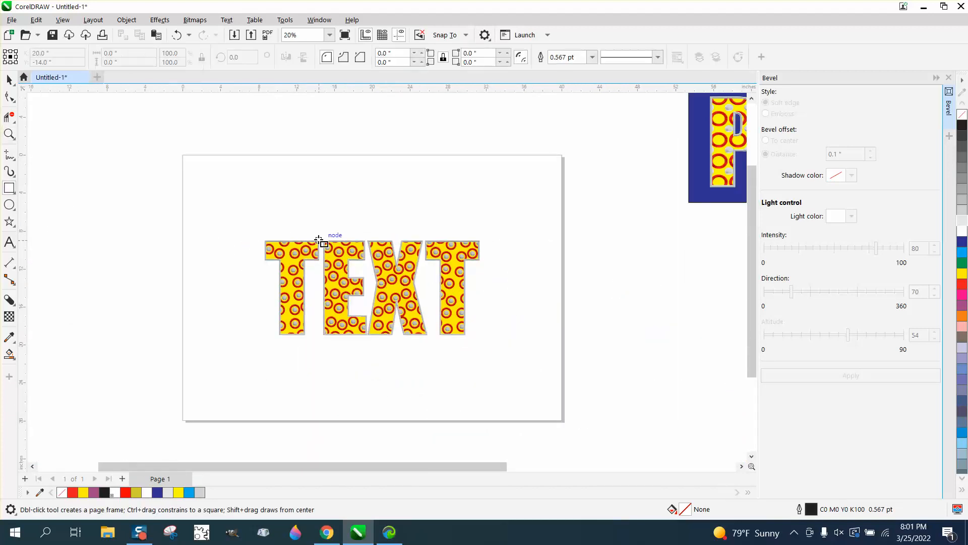
{"action": "left_click_drag", "start_coordinate": [239, 226], "coordinate": [494, 343]}
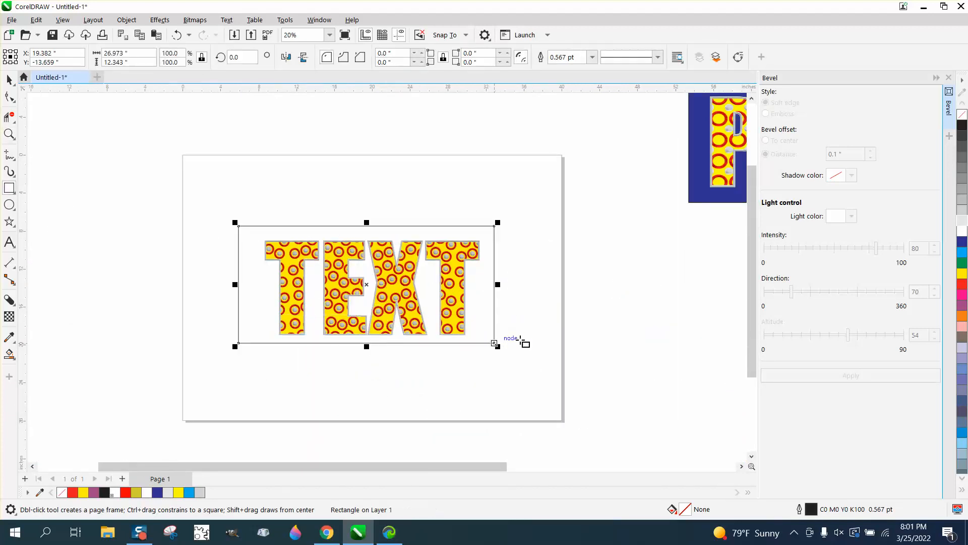
{"action": "left_click", "coordinate": [961, 246]}
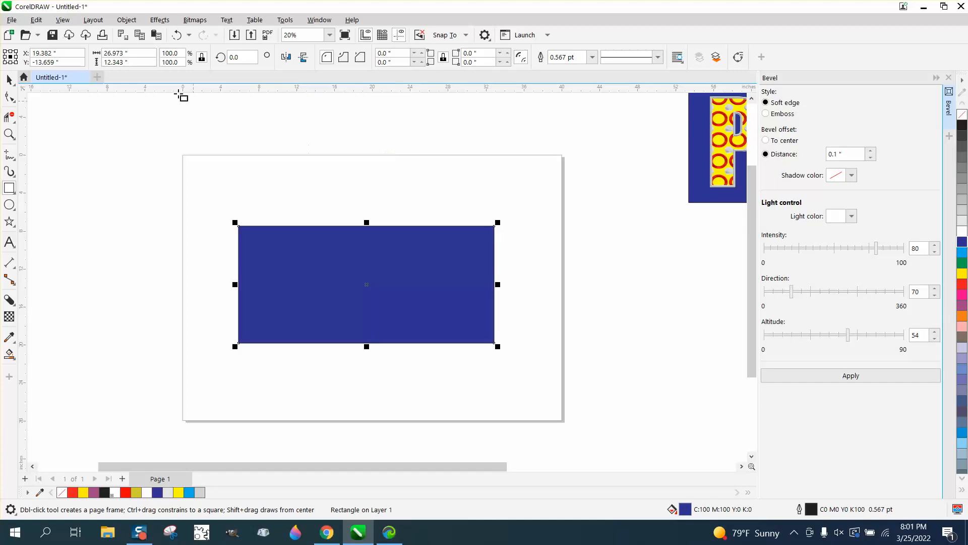
- Send the blue rectangle to the back, behind the patterned TEXT
{"action": "left_click", "coordinate": [126, 21]}
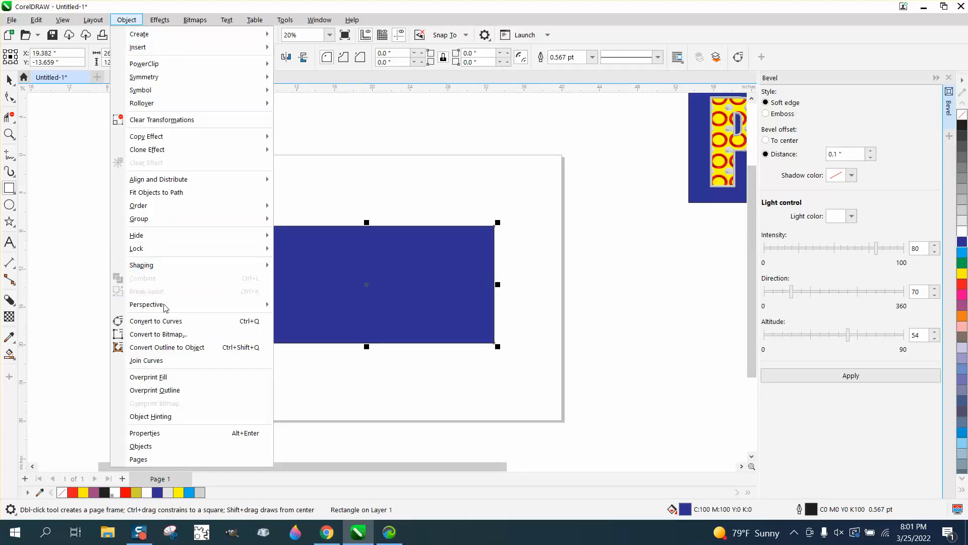
{"action": "mouse_move", "coordinate": [206, 212]}
{"action": "left_click", "coordinate": [298, 221]}
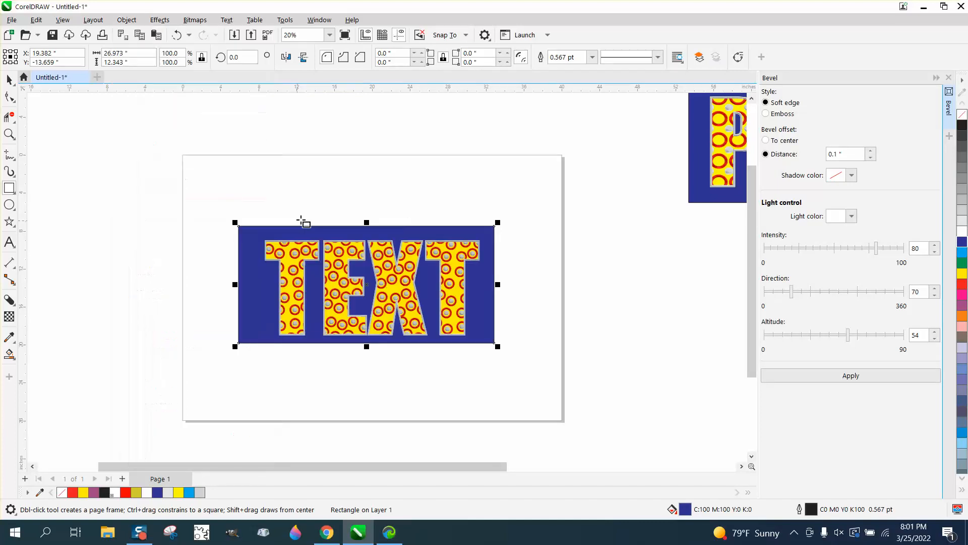
- Examine the finished TEXT against the blue background, including how the gray bevel meets the ring pattern inside the letter E
{"action": "left_click", "coordinate": [9, 133]}
{"action": "left_click_drag", "start_coordinate": [269, 240], "coordinate": [512, 342]}
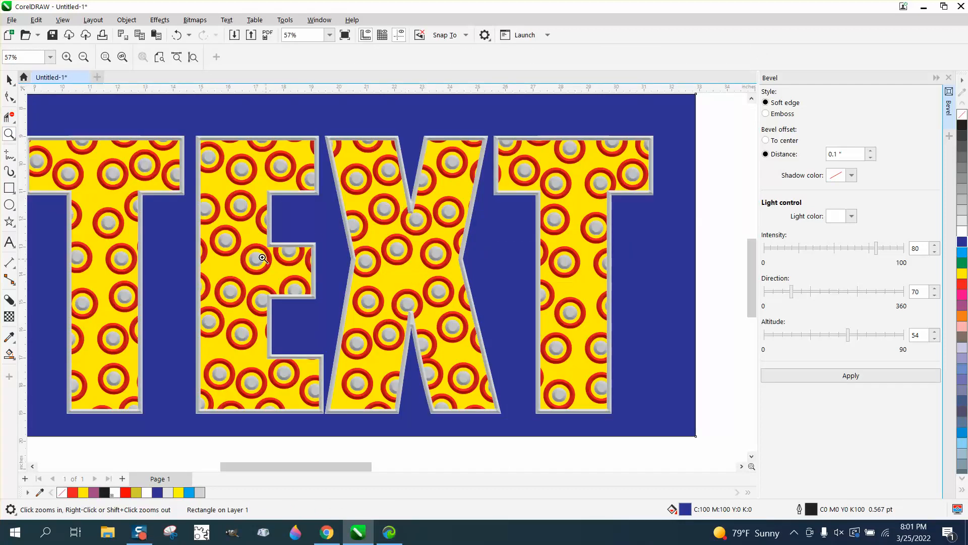
{"action": "left_click_drag", "start_coordinate": [273, 230], "coordinate": [335, 283]}
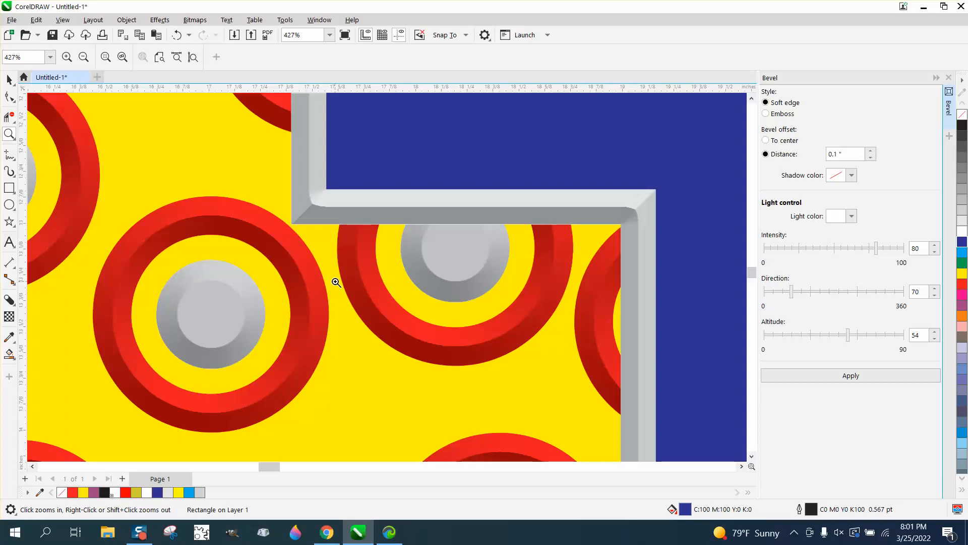
{"action": "left_click_drag", "start_coordinate": [336, 218], "coordinate": [374, 228]}
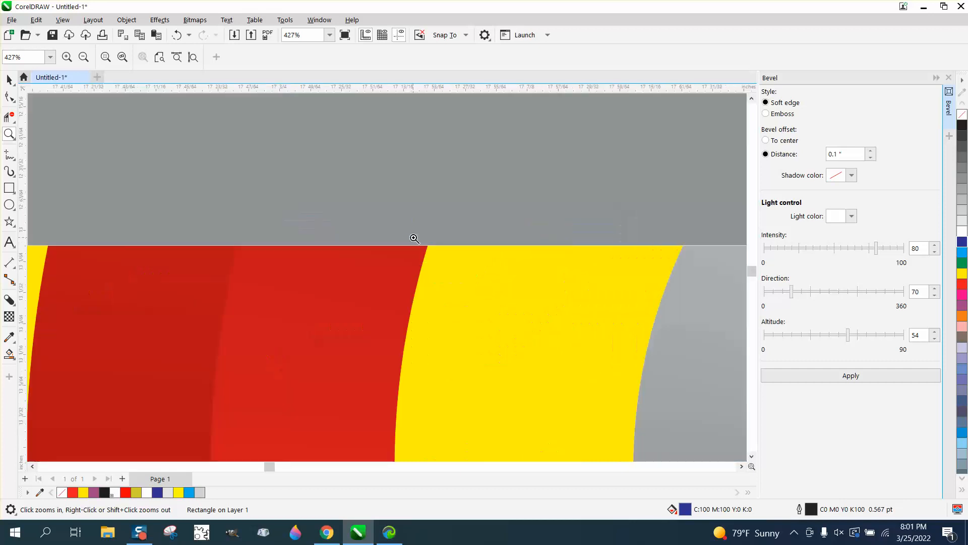
{"action": "scroll", "coordinate": [409, 238], "scroll_direction": "down", "scroll_amount": 7}
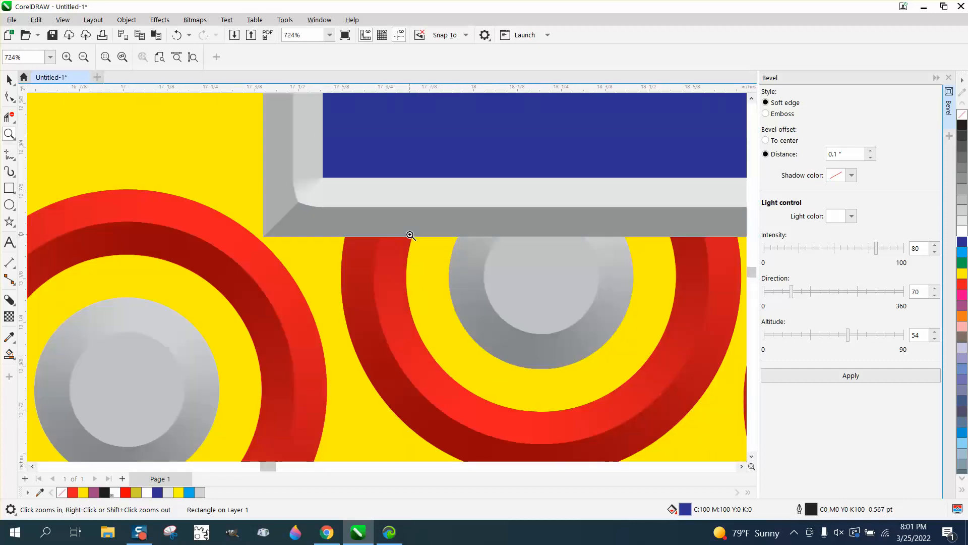
{"action": "scroll", "coordinate": [410, 236], "scroll_direction": "down", "scroll_amount": 3}
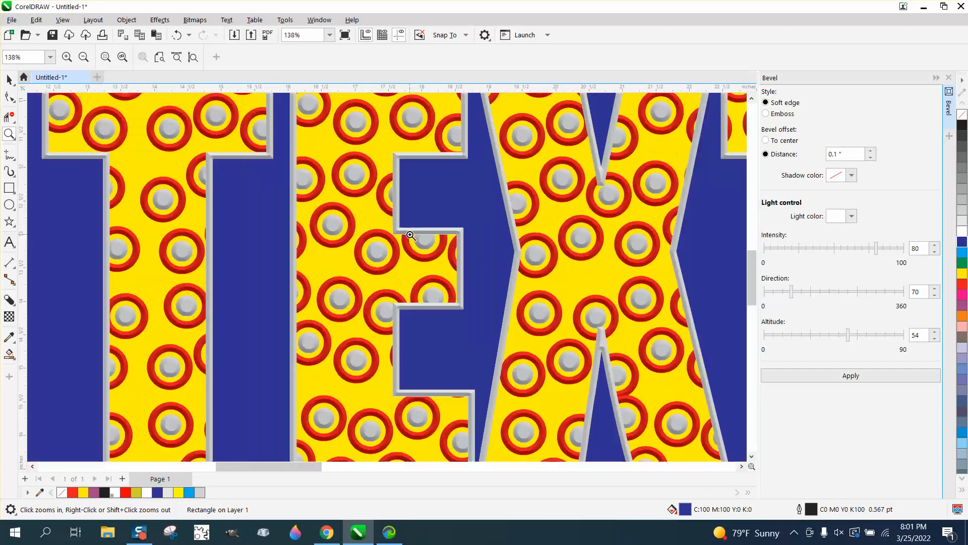
{"action": "scroll", "coordinate": [410, 235], "scroll_direction": "down", "scroll_amount": 8}
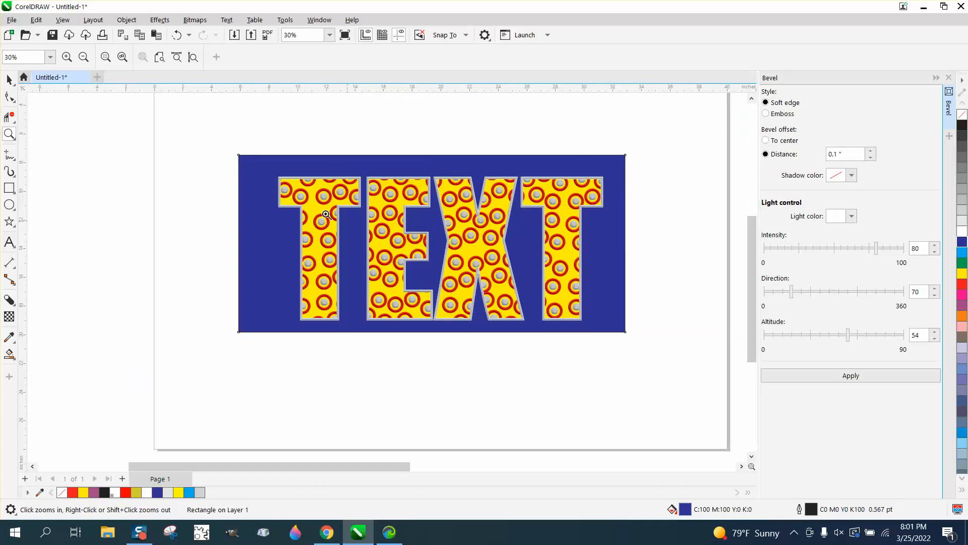
{"action": "left_click_drag", "start_coordinate": [262, 156], "coordinate": [615, 327]}
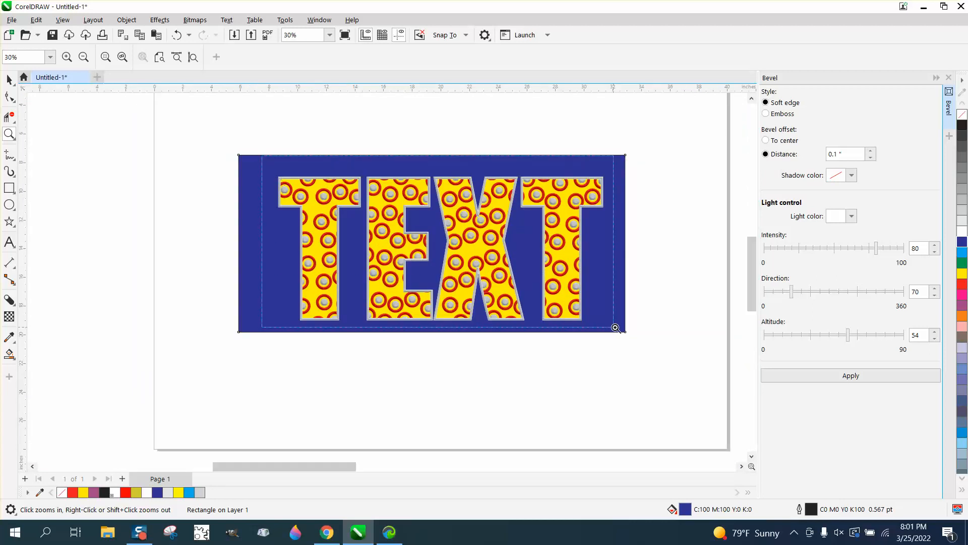